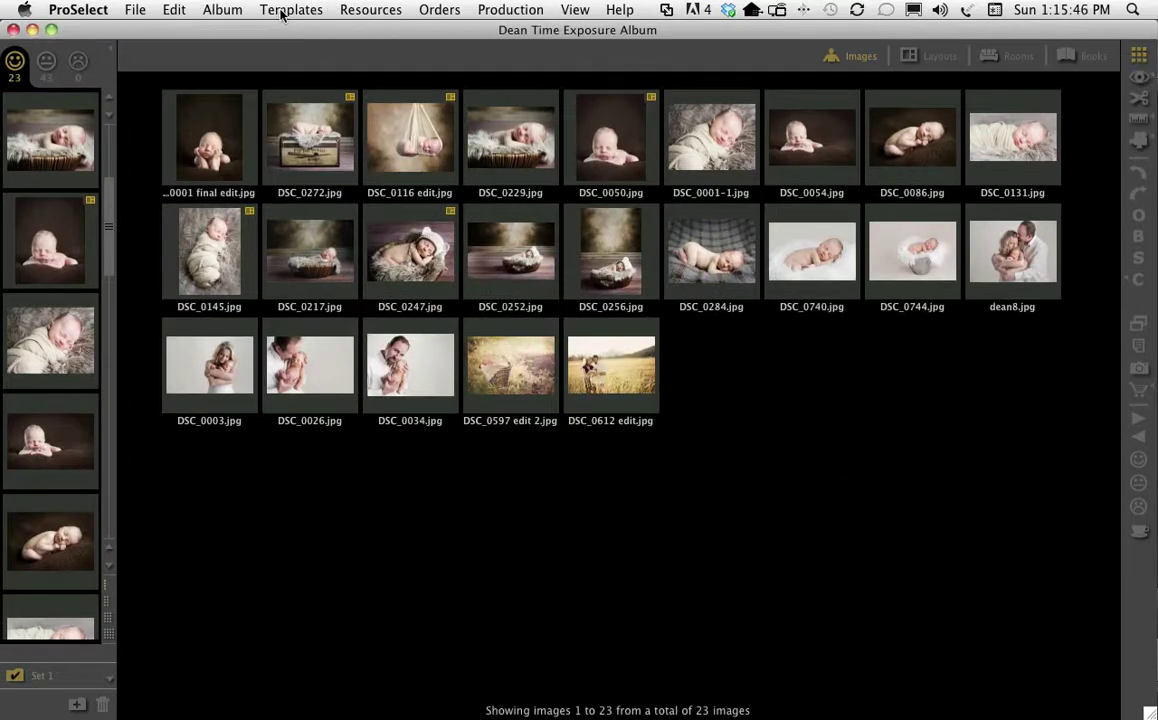
- Create a new composite template, Untitled_2, in the Template Editor and enter a 20 in width
{"action": "left_click", "coordinate": [286, 10]}
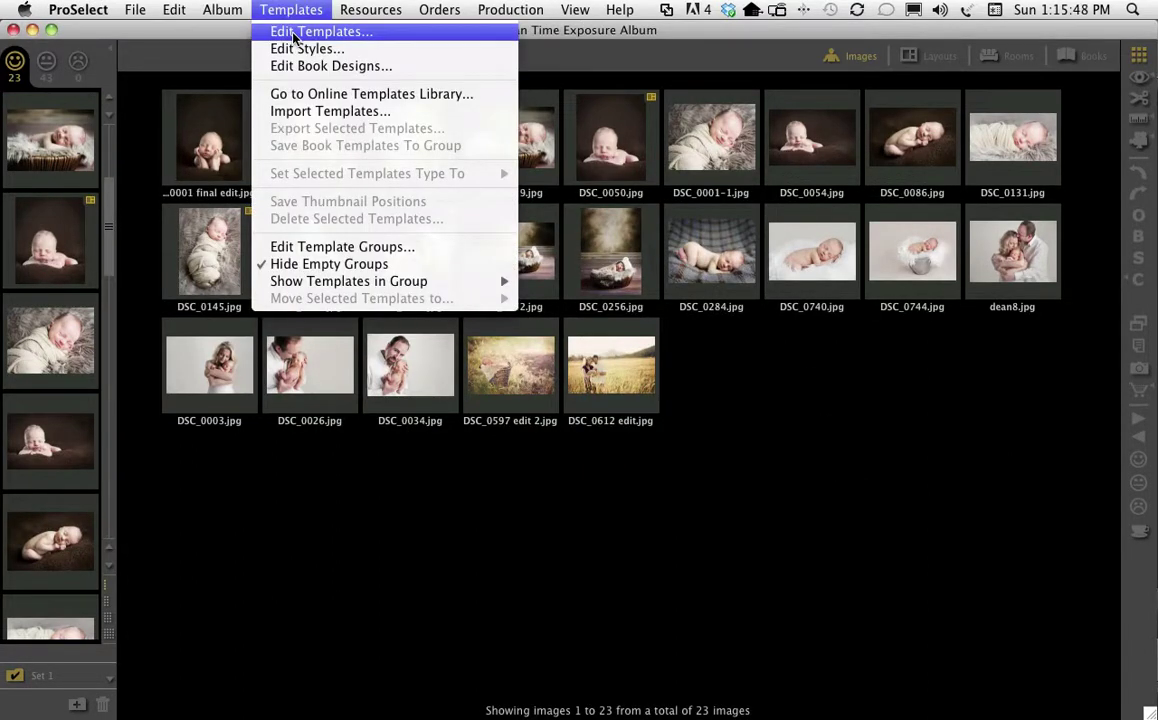
{"action": "left_click", "coordinate": [296, 33]}
{"action": "left_click", "coordinate": [233, 89]}
{"action": "left_click", "coordinate": [233, 89]}
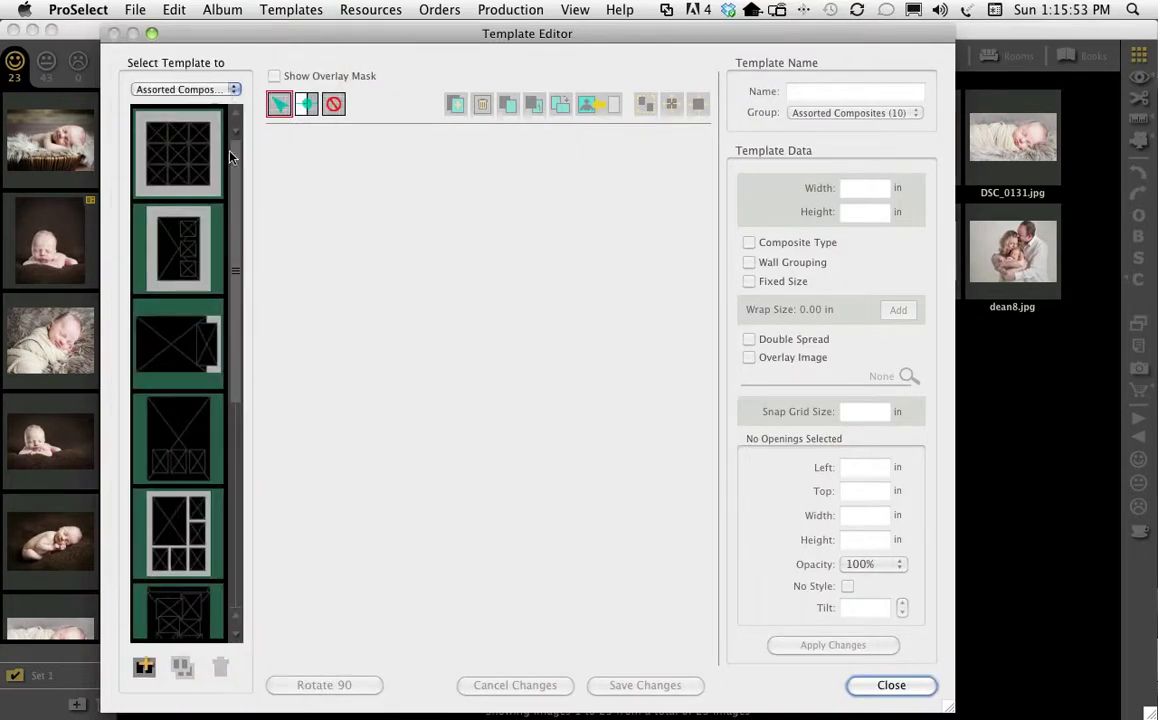
{"action": "left_click", "coordinate": [146, 668]}
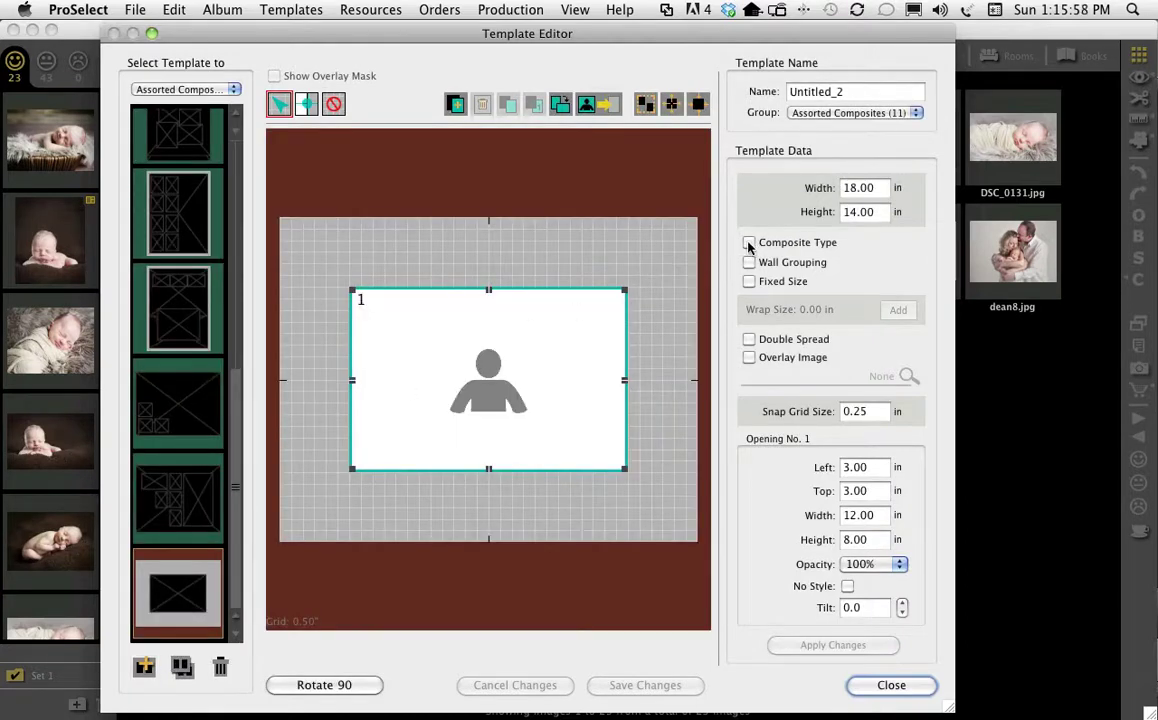
{"action": "left_click", "coordinate": [749, 247]}
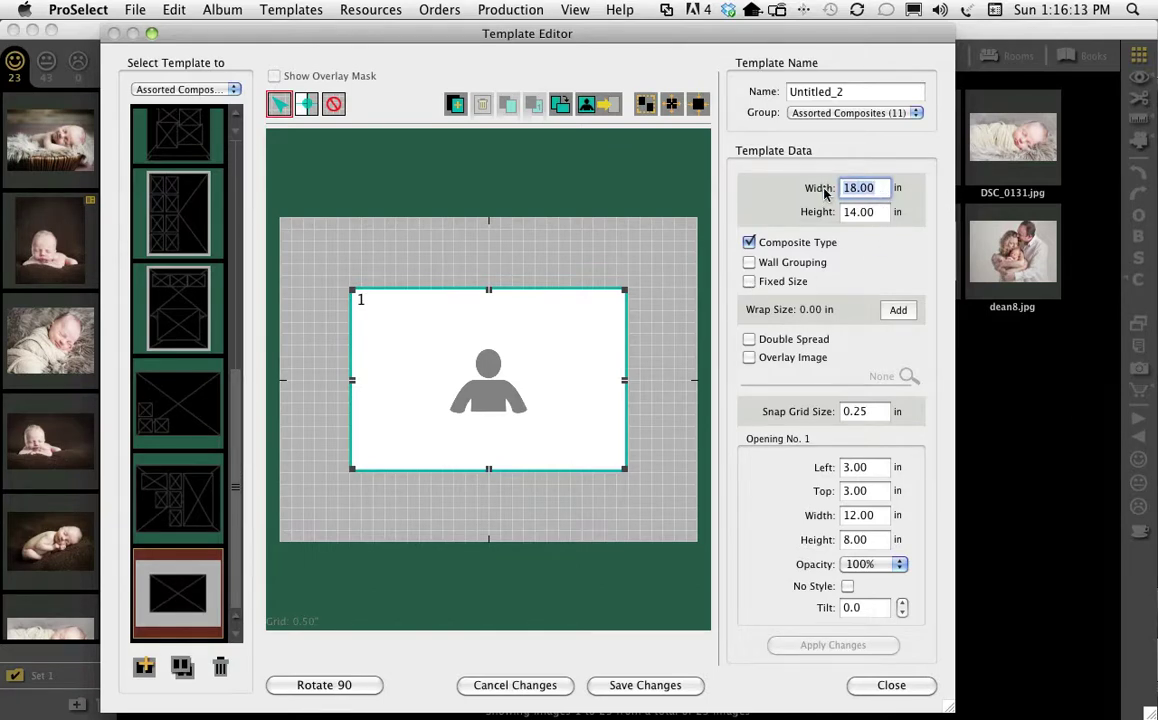
{"action": "type", "text": "20"}
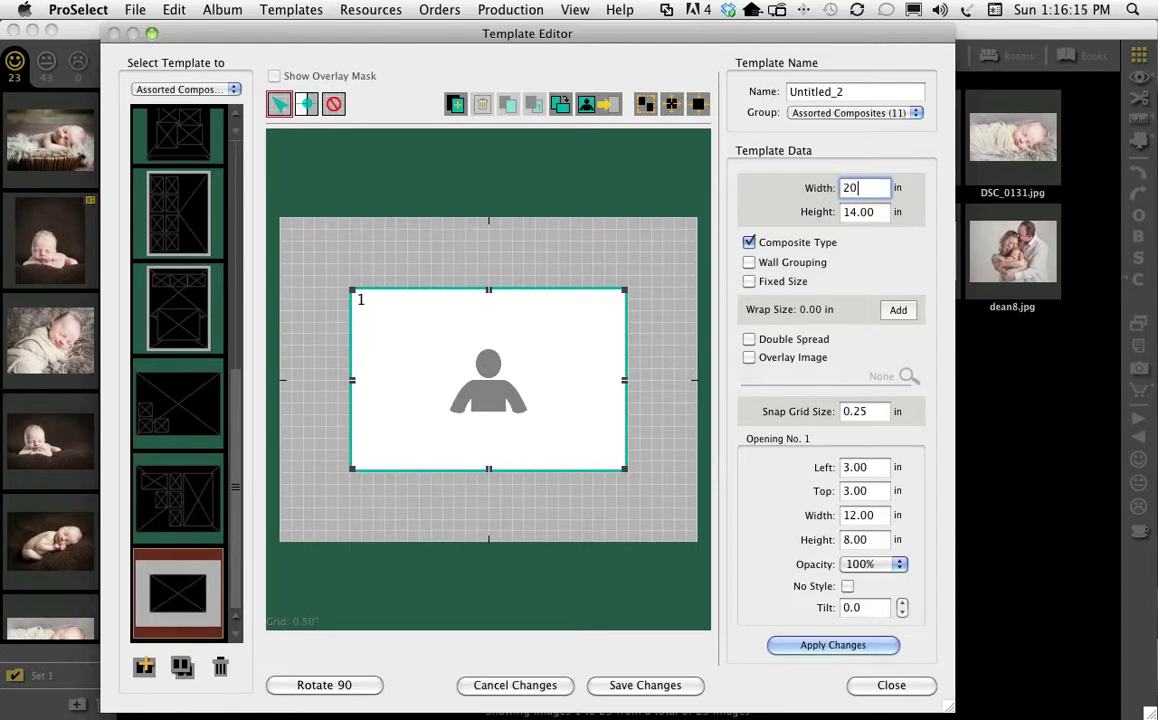
{"action": "key", "text": "Tab"}
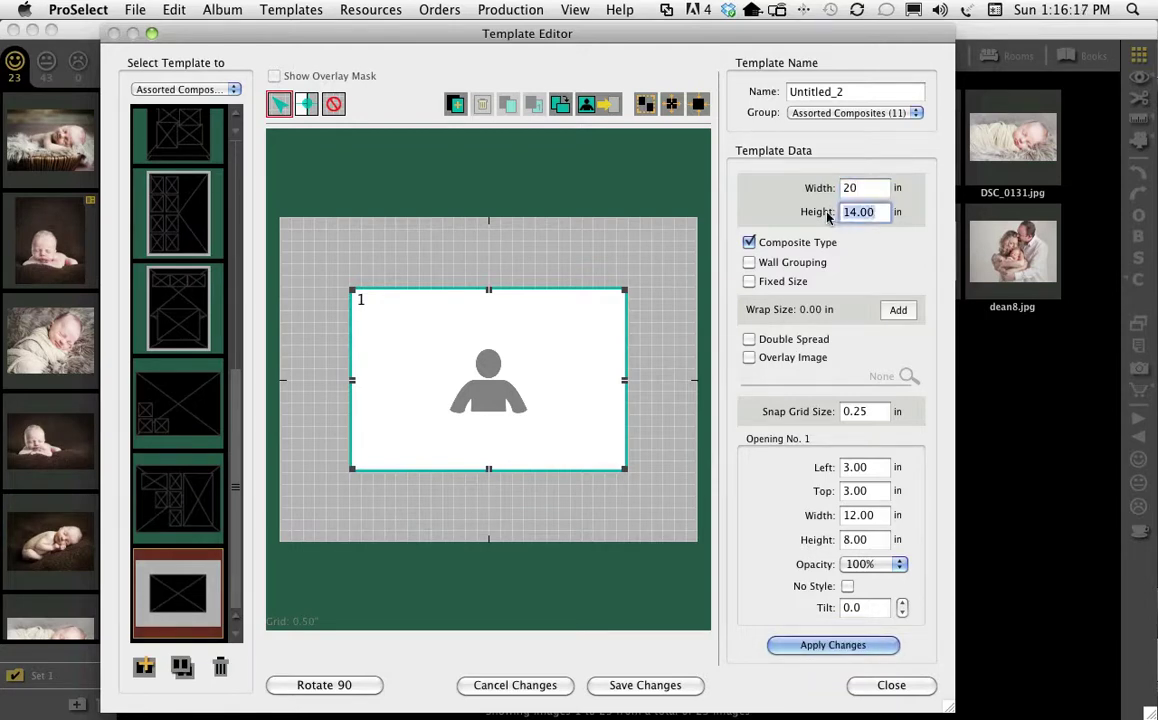
- Apply the 20×20 in template size and resize opening 1 to 4×4 in near the top-left
{"action": "type", "text": "20"}
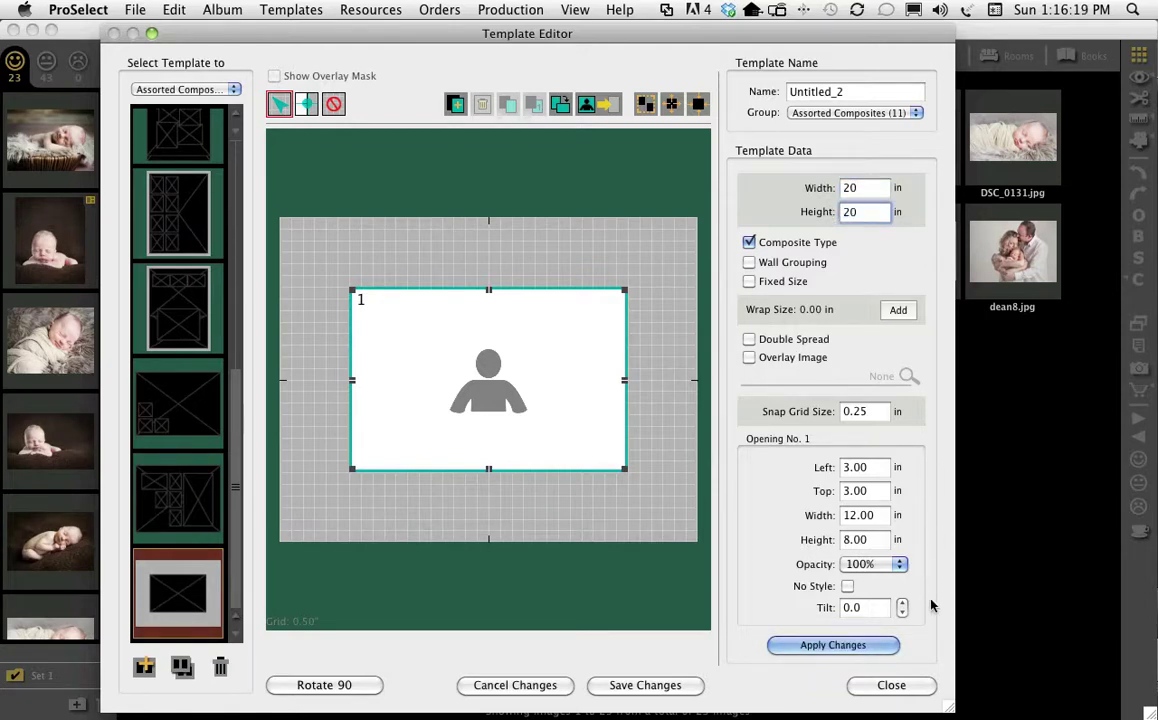
{"action": "left_click", "coordinate": [818, 646]}
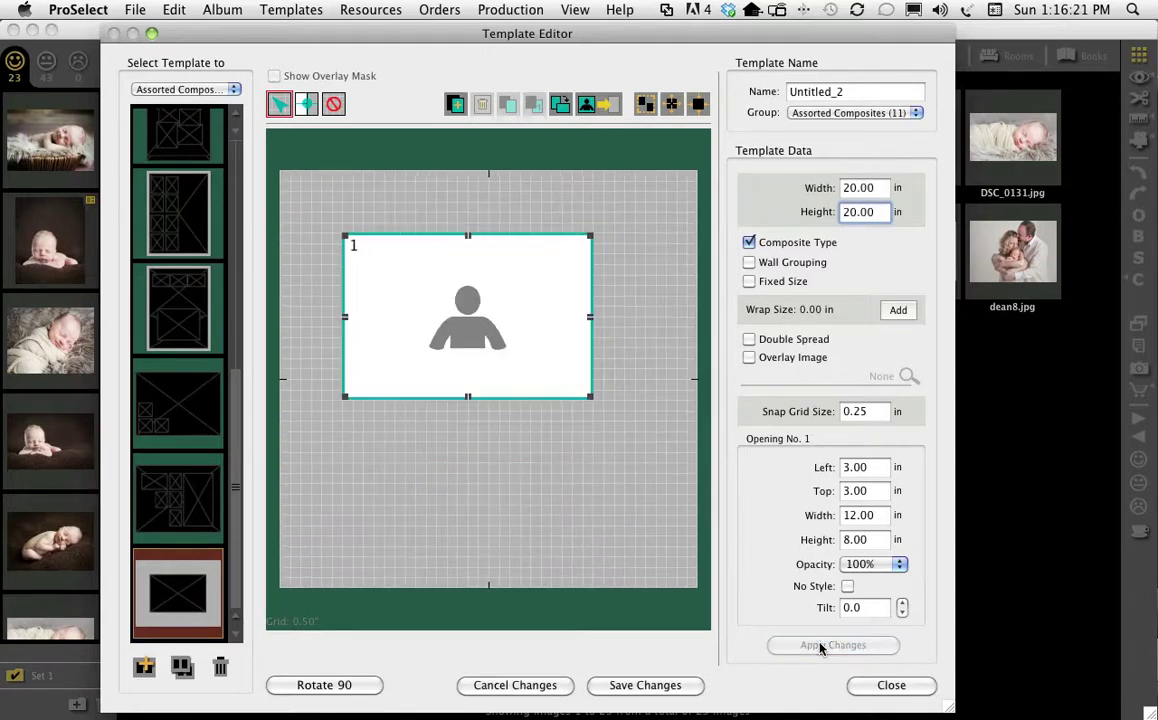
{"action": "left_click_drag", "start_coordinate": [481, 330], "coordinate": [440, 282]}
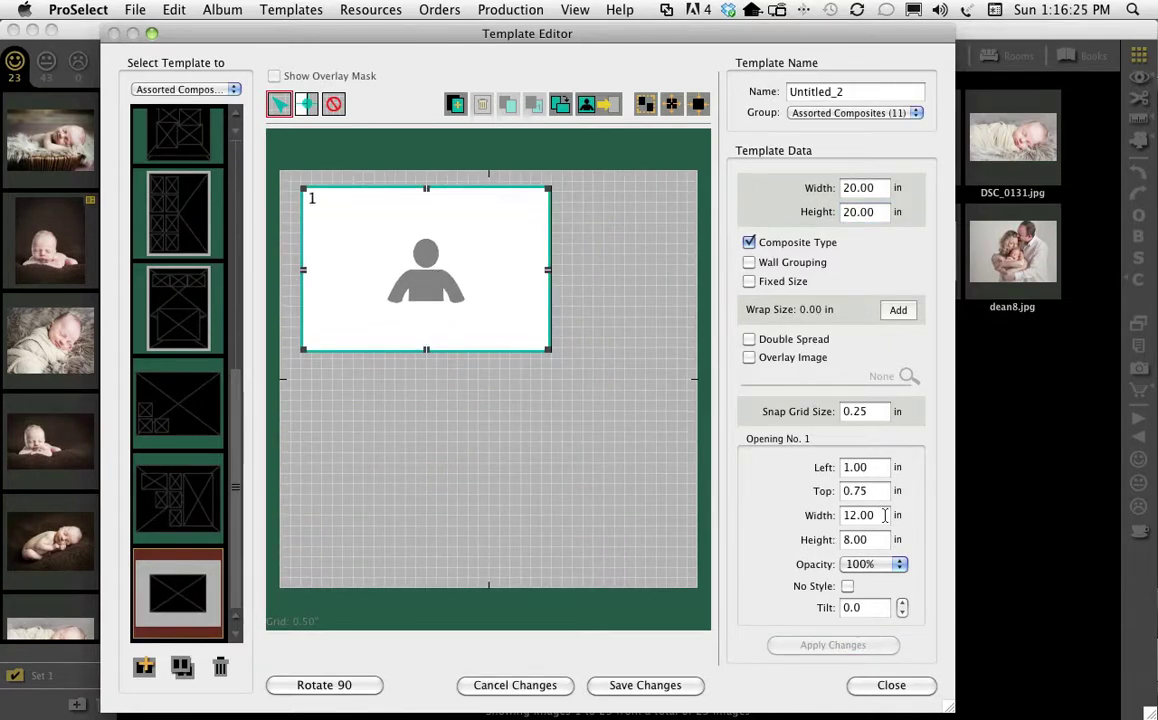
{"action": "left_click_drag", "start_coordinate": [884, 515], "coordinate": [820, 514]}
{"action": "type", "text": "4"}
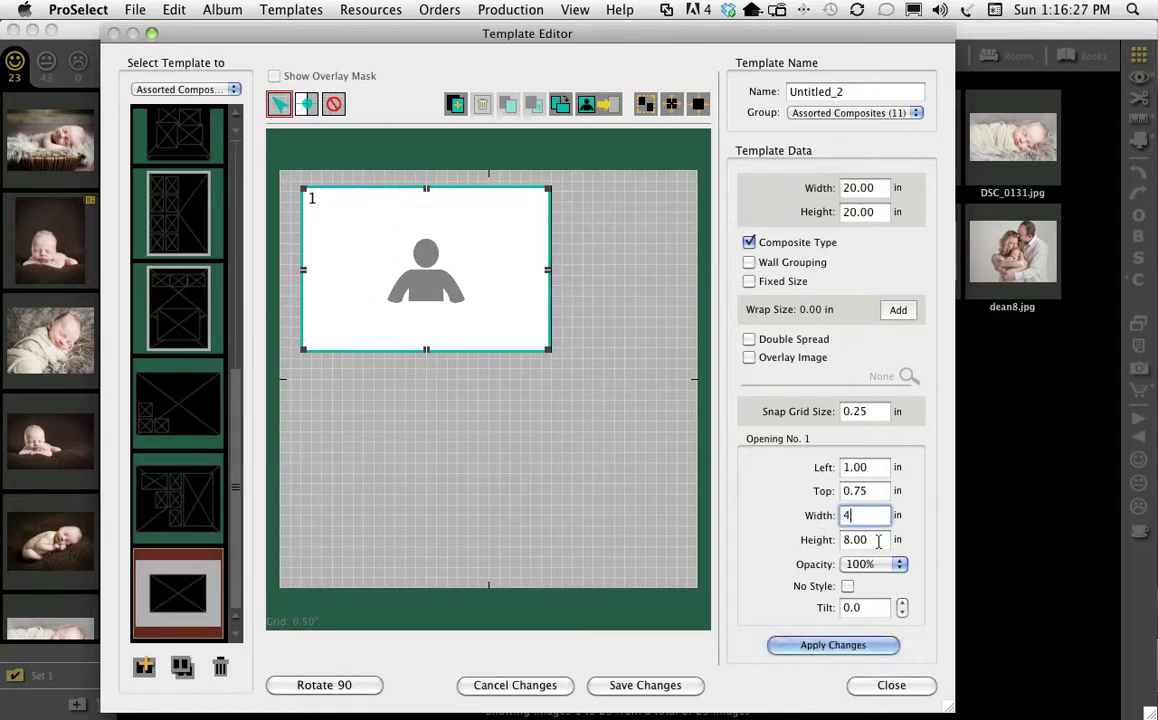
{"action": "key", "text": "Tab"}
{"action": "type", "text": "4"}
{"action": "left_click", "coordinate": [851, 647]}
- Set the snap grid to 1 in and snap opening 1 onto it
{"action": "left_click", "coordinate": [877, 412]}
{"action": "left_click_drag", "start_coordinate": [877, 412], "coordinate": [842, 416]}
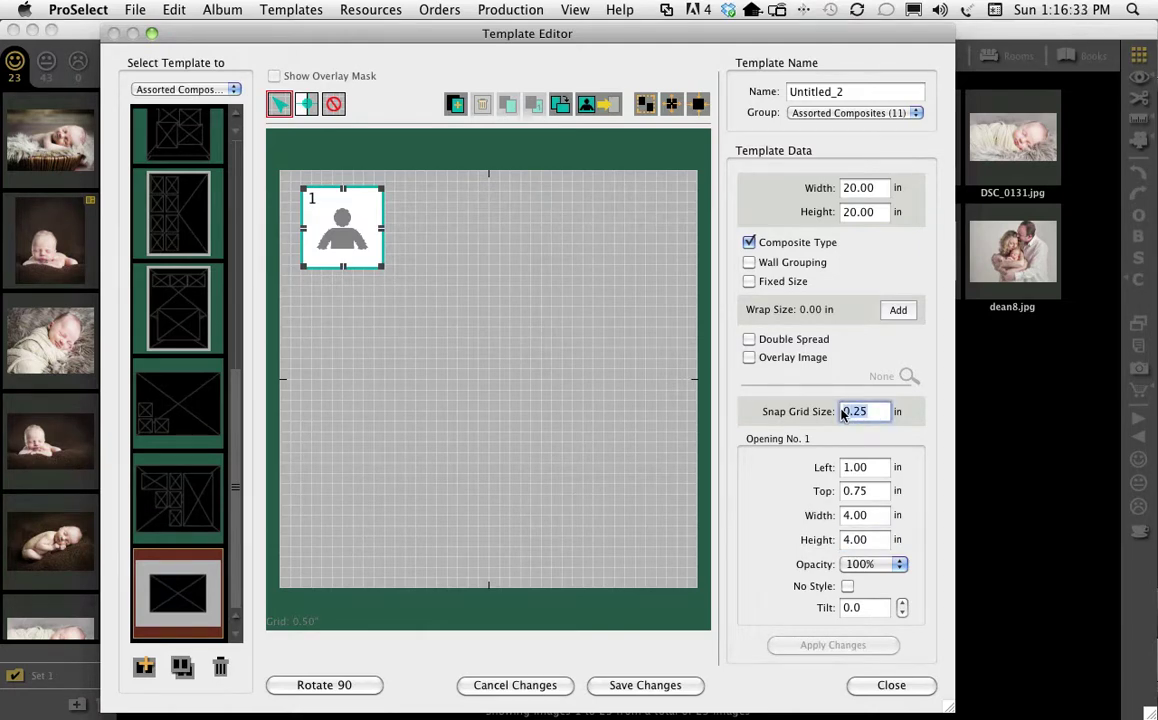
{"action": "type", "text": "1"}
{"action": "left_click", "coordinate": [845, 645]}
{"action": "left_click_drag", "start_coordinate": [348, 226], "coordinate": [328, 224]}
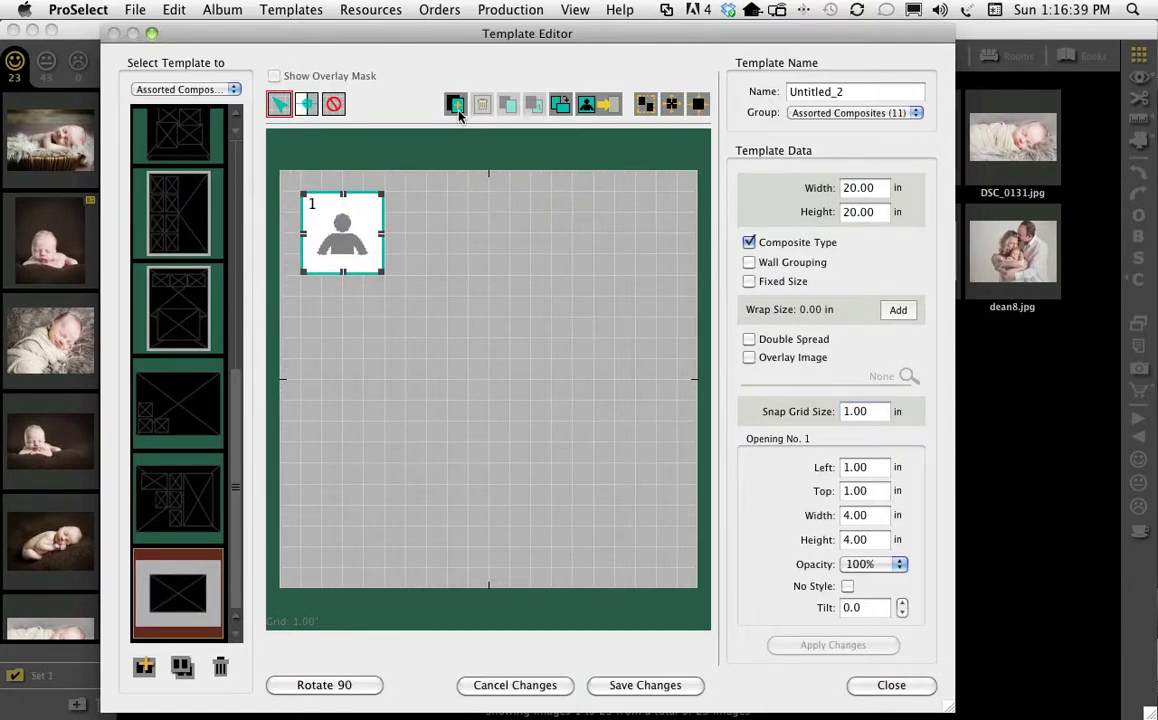
- Add eight more copies of the 4×4 in opening for nine in total
{"action": "left_click", "coordinate": [455, 104]}
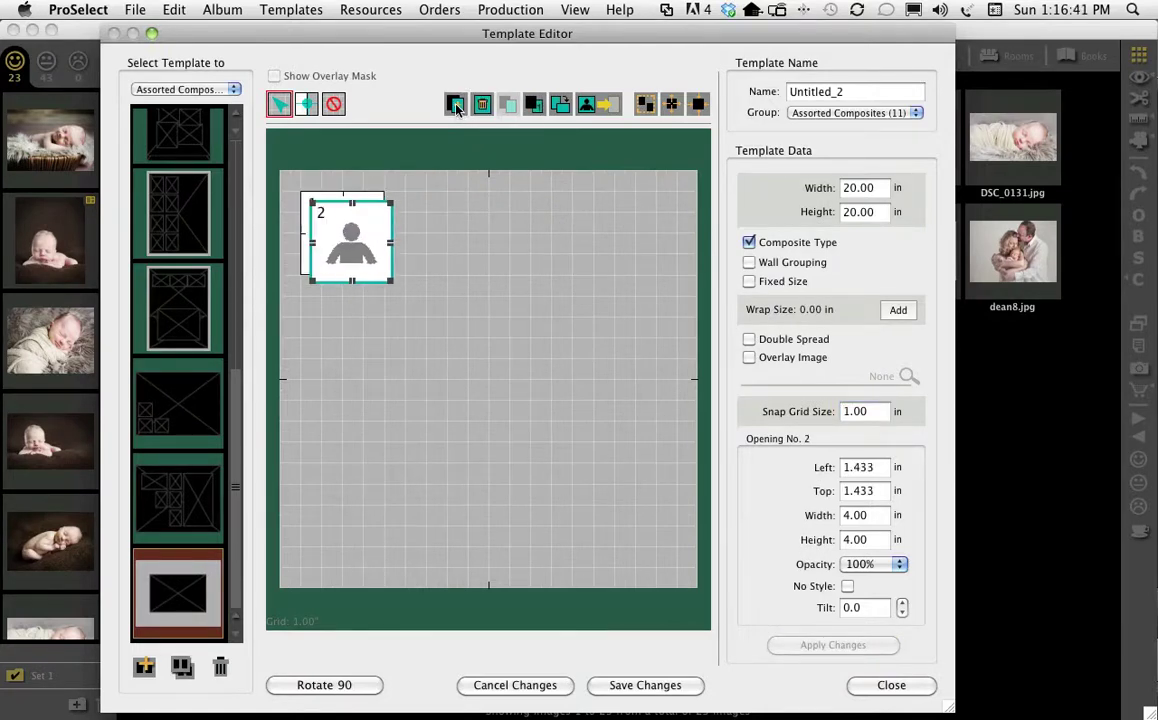
{"action": "double_click", "coordinate": [455, 104]}
{"action": "double_click", "coordinate": [455, 104]}
{"action": "left_click", "coordinate": [455, 104]}
{"action": "left_click", "coordinate": [455, 104]}
{"action": "left_click", "coordinate": [455, 104]}
- Spread the stacked openings out and line up openings 1–3 as the top row
{"action": "left_click_drag", "start_coordinate": [388, 269], "coordinate": [409, 500]}
{"action": "left_click_drag", "start_coordinate": [357, 250], "coordinate": [489, 358]}
{"action": "left_click_drag", "start_coordinate": [365, 283], "coordinate": [326, 427]}
{"action": "left_click_drag", "start_coordinate": [354, 245], "coordinate": [605, 240]}
{"action": "left_click_drag", "start_coordinate": [344, 233], "coordinate": [439, 224]}
{"action": "left_click_drag", "start_coordinate": [596, 240], "coordinate": [533, 220]}
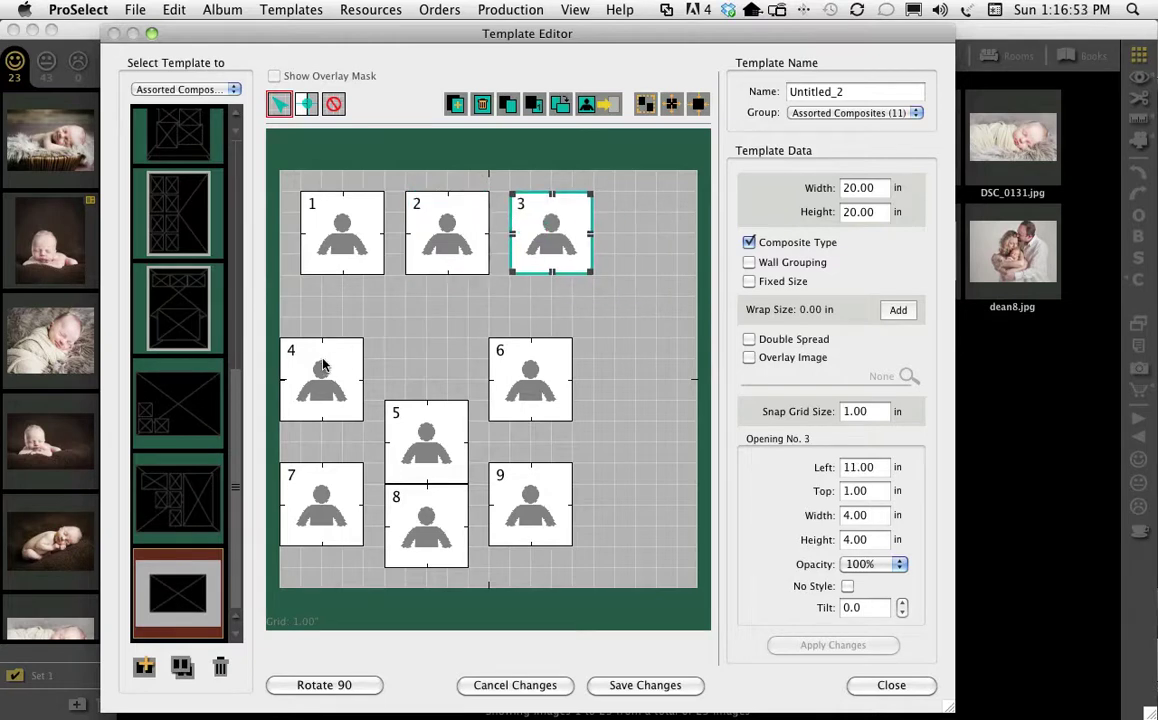
- Arrange openings 4–9 into the middle and bottom rows, then shift the whole grid toward the centre
{"action": "left_click_drag", "start_coordinate": [321, 372], "coordinate": [342, 331]}
{"action": "left_click_drag", "start_coordinate": [414, 418], "coordinate": [445, 322]}
{"action": "left_click", "coordinate": [516, 377]}
{"action": "left_click_drag", "start_coordinate": [516, 377], "coordinate": [537, 335]}
{"action": "left_click_drag", "start_coordinate": [281, 464], "coordinate": [323, 440]}
{"action": "left_click_drag", "start_coordinate": [435, 535], "coordinate": [455, 450]}
{"action": "left_click_drag", "start_coordinate": [520, 516], "coordinate": [541, 453]}
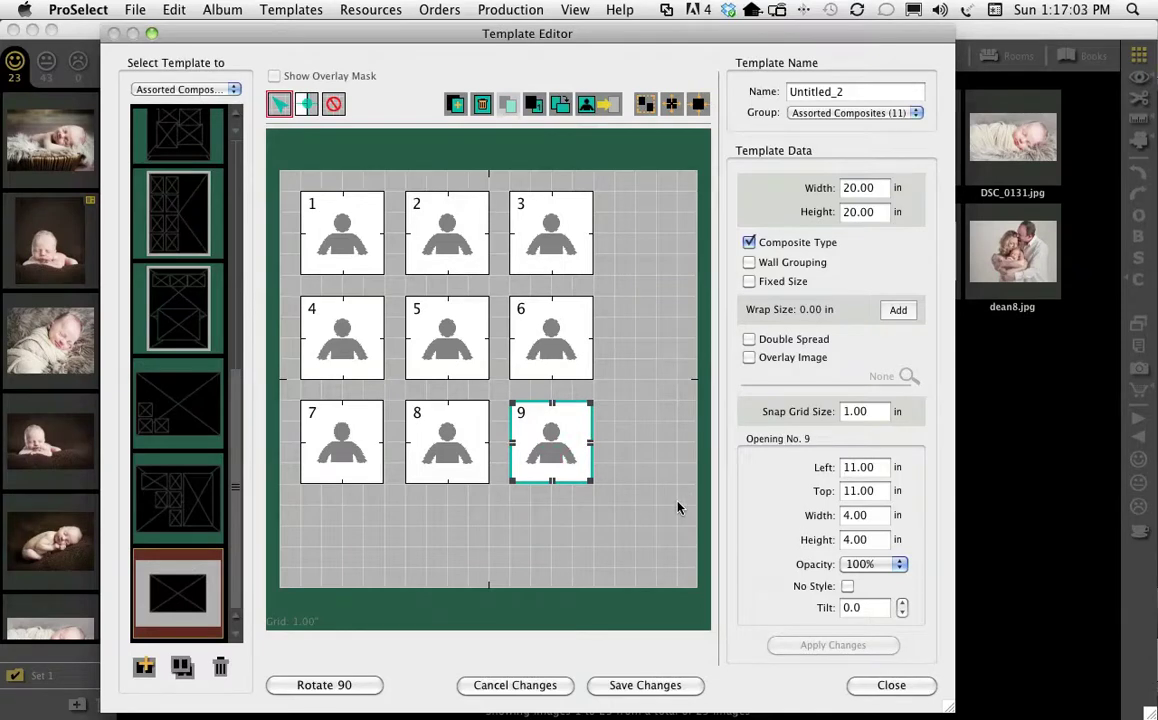
{"action": "left_click_drag", "start_coordinate": [262, 180], "coordinate": [575, 480]}
{"action": "key", "text": "Down"}
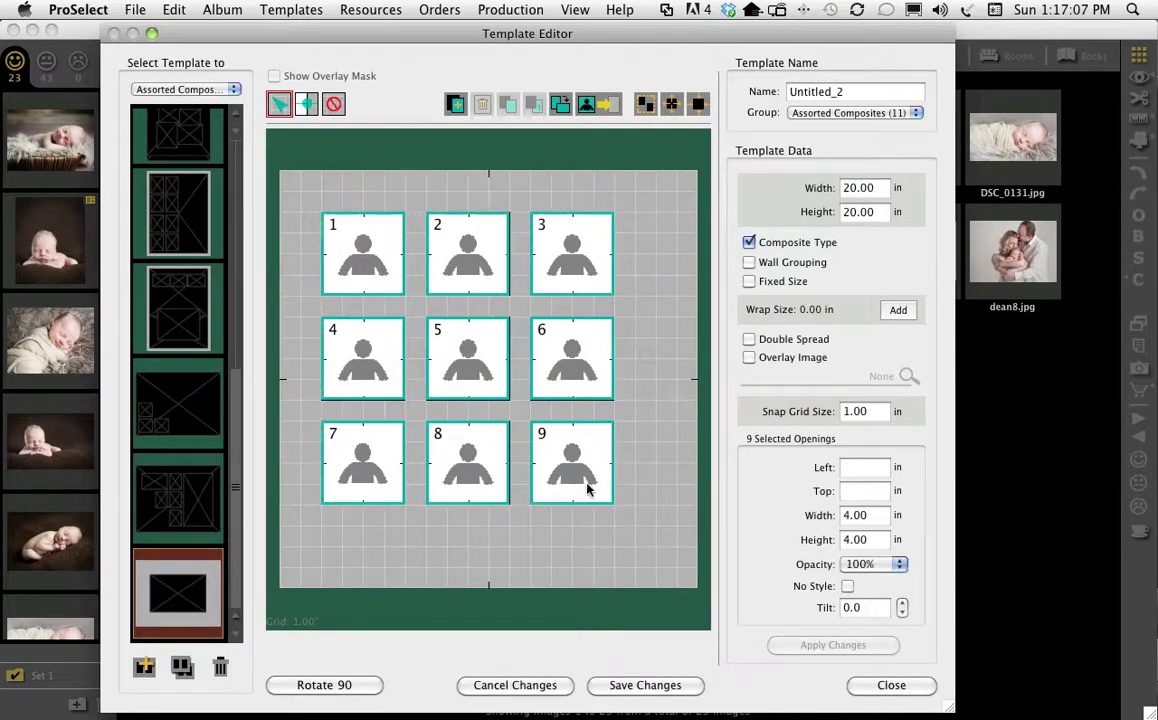
- Add a tenth opening as a 16×16 in surround box sent behind the nine photo openings
{"action": "left_click", "coordinate": [455, 104]}
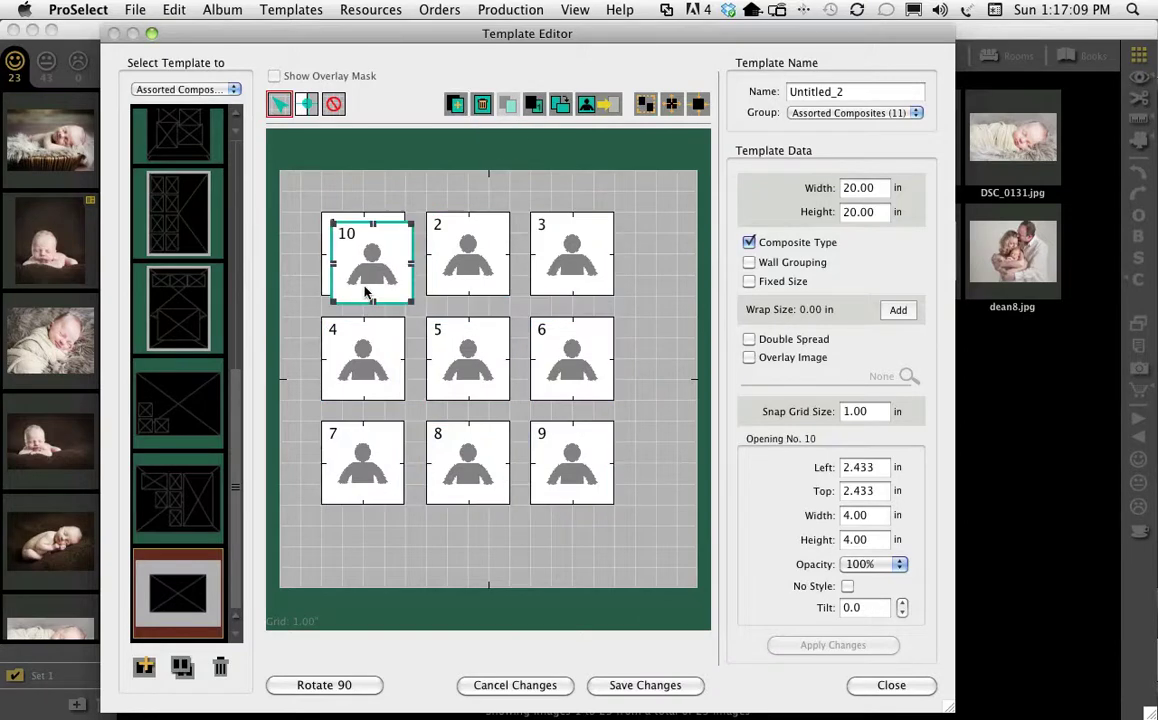
{"action": "left_click_drag", "start_coordinate": [362, 268], "coordinate": [633, 536]}
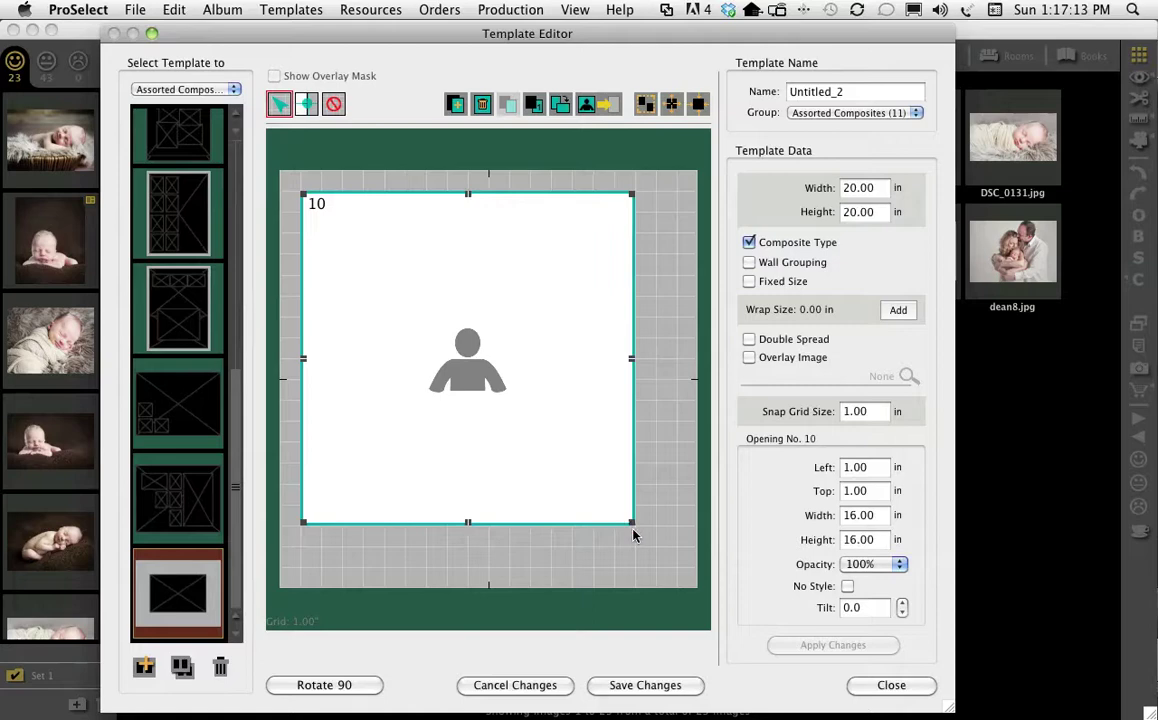
{"action": "left_click", "coordinate": [535, 106]}
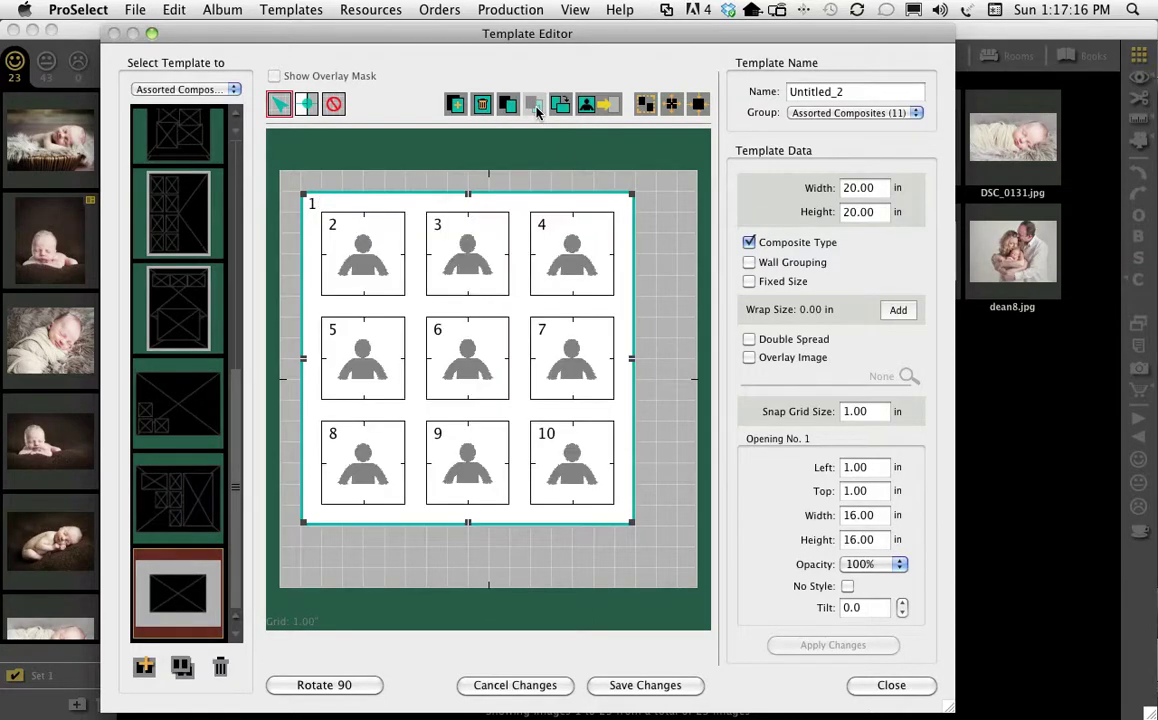
{"action": "left_click", "coordinate": [610, 105]}
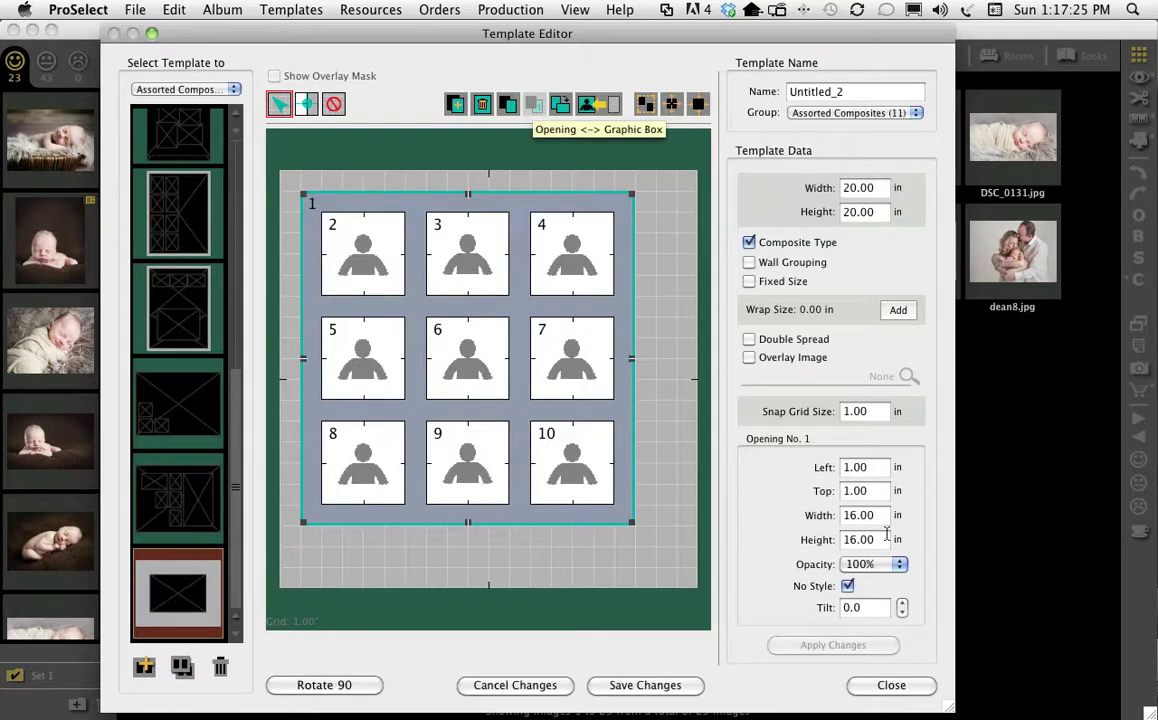
{"action": "left_click", "coordinate": [847, 587]}
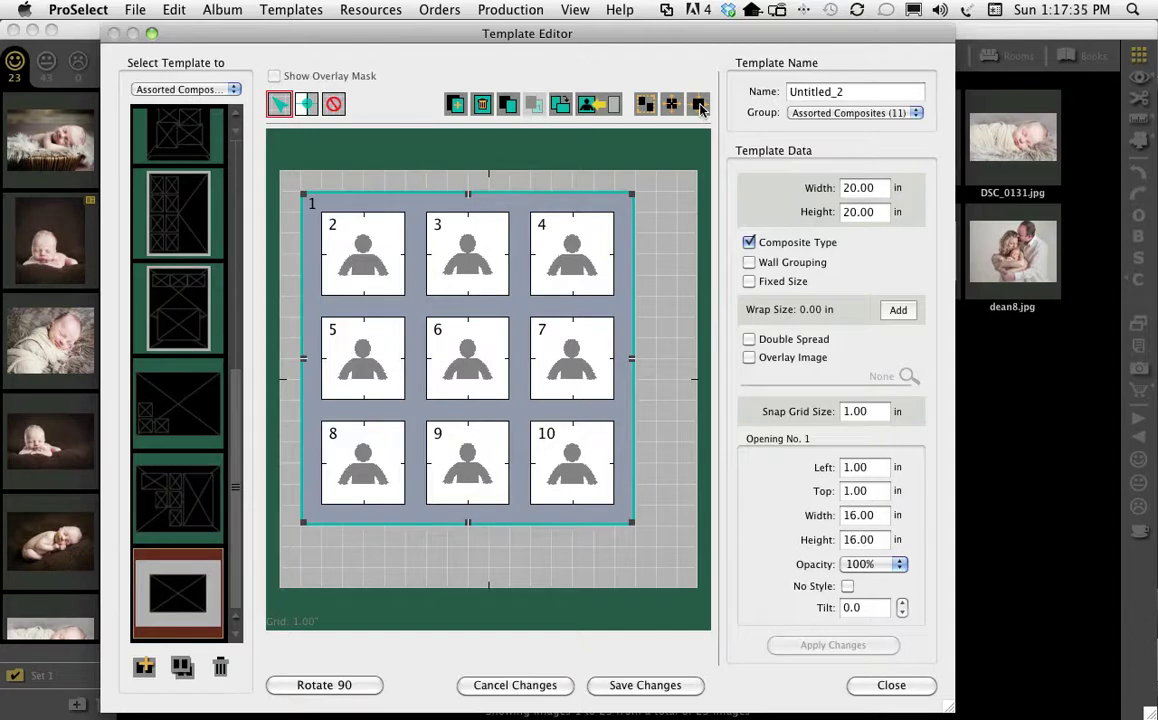
- Apply the 1 in surround, rename the template '9-UP Special', save it and close the editor
{"action": "left_click", "coordinate": [699, 105]}
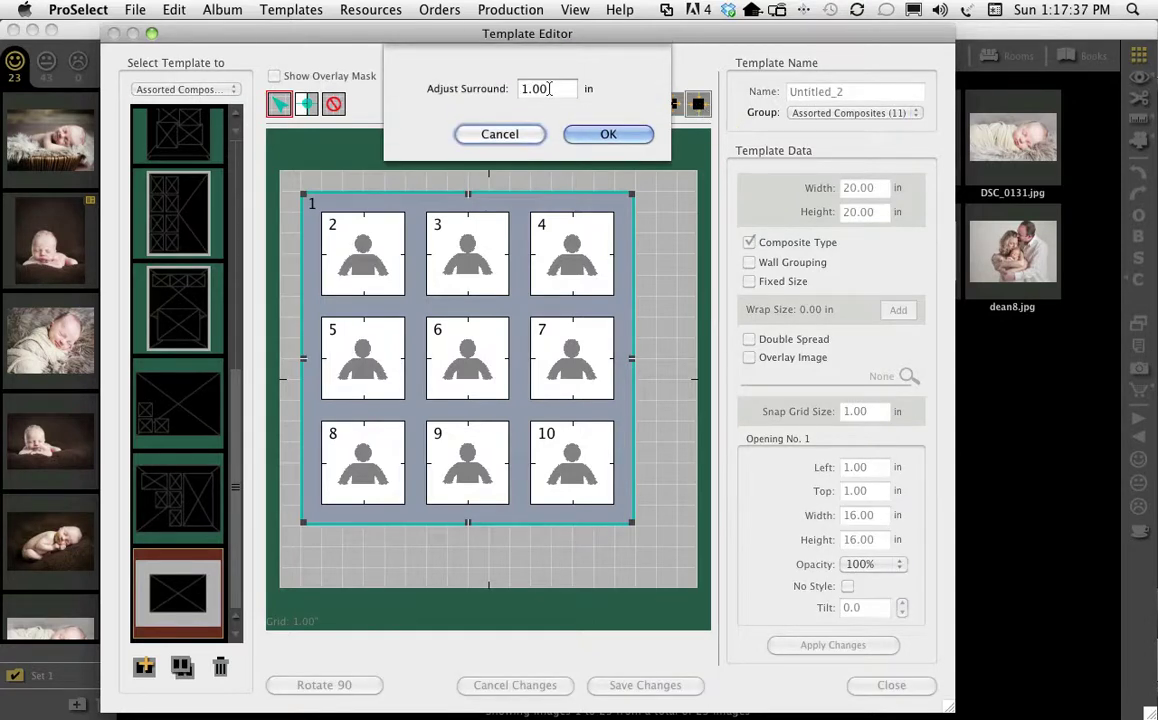
{"action": "left_click", "coordinate": [608, 136]}
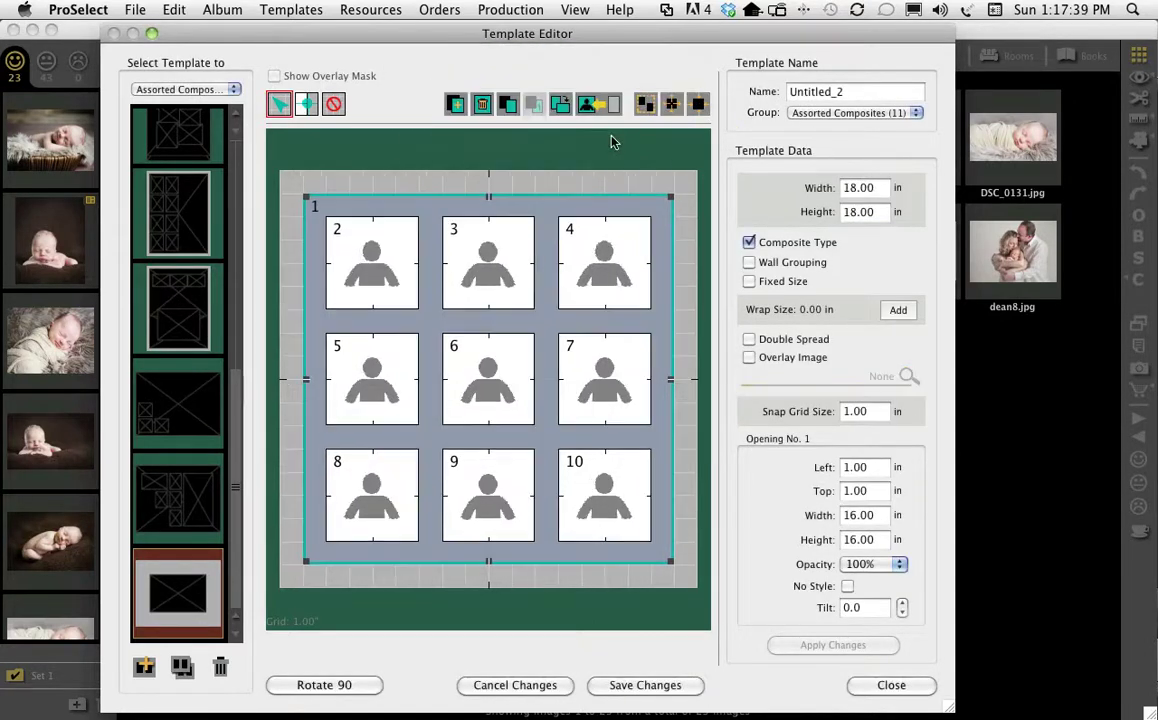
{"action": "left_click_drag", "start_coordinate": [860, 93], "coordinate": [750, 96]}
{"action": "type", "text": "9-UP"}
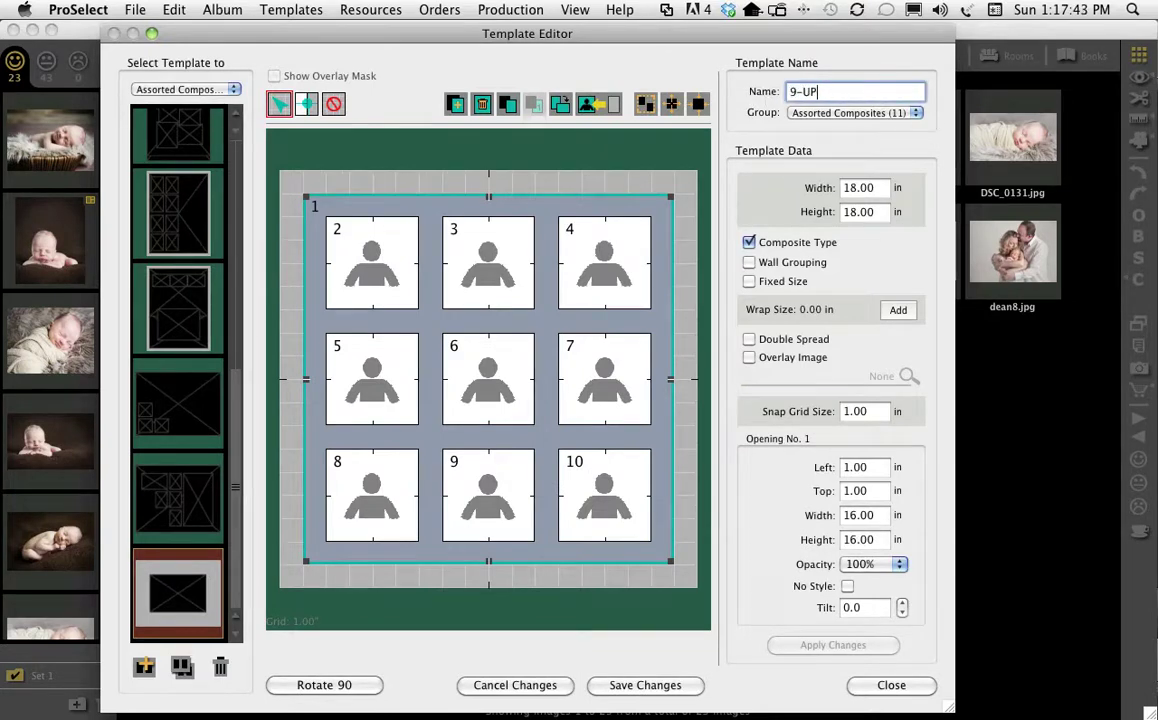
{"action": "type", "text": " SPECI"}
{"action": "key", "text": "BackSpace"}
{"action": "key", "text": "BackSpace"}
{"action": "key", "text": "BackSpace"}
{"action": "type", "text": "pe"}
{"action": "left_click", "coordinate": [670, 687]}
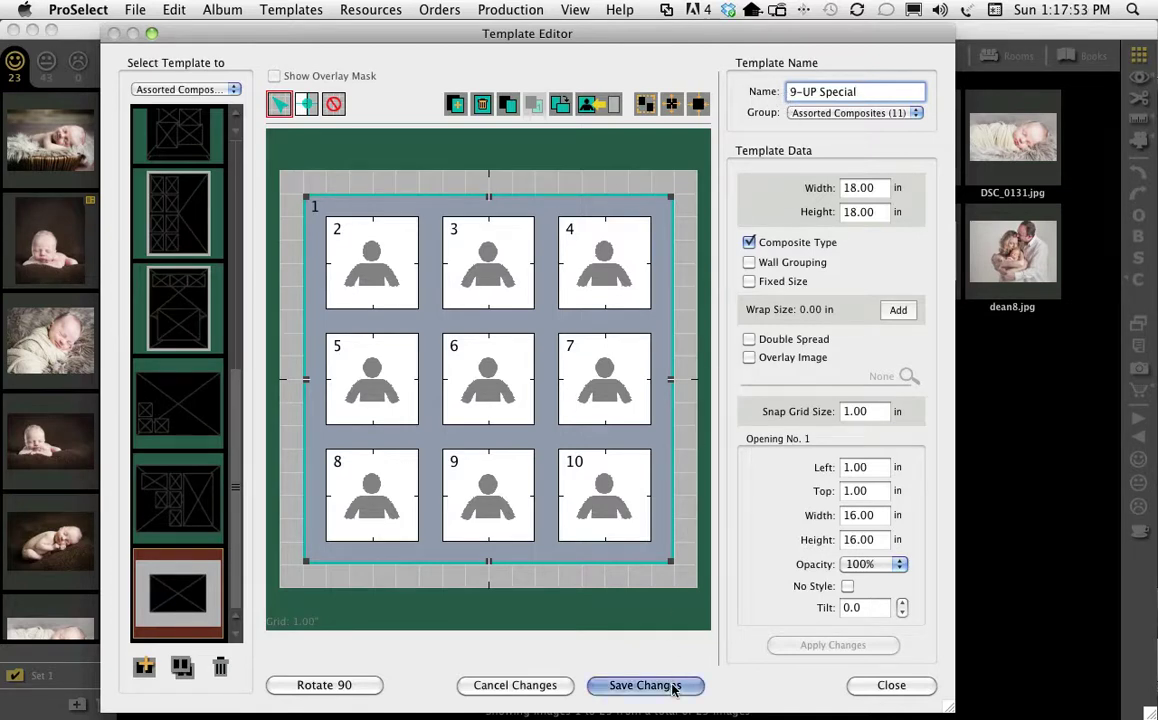
{"action": "left_click", "coordinate": [891, 686]}
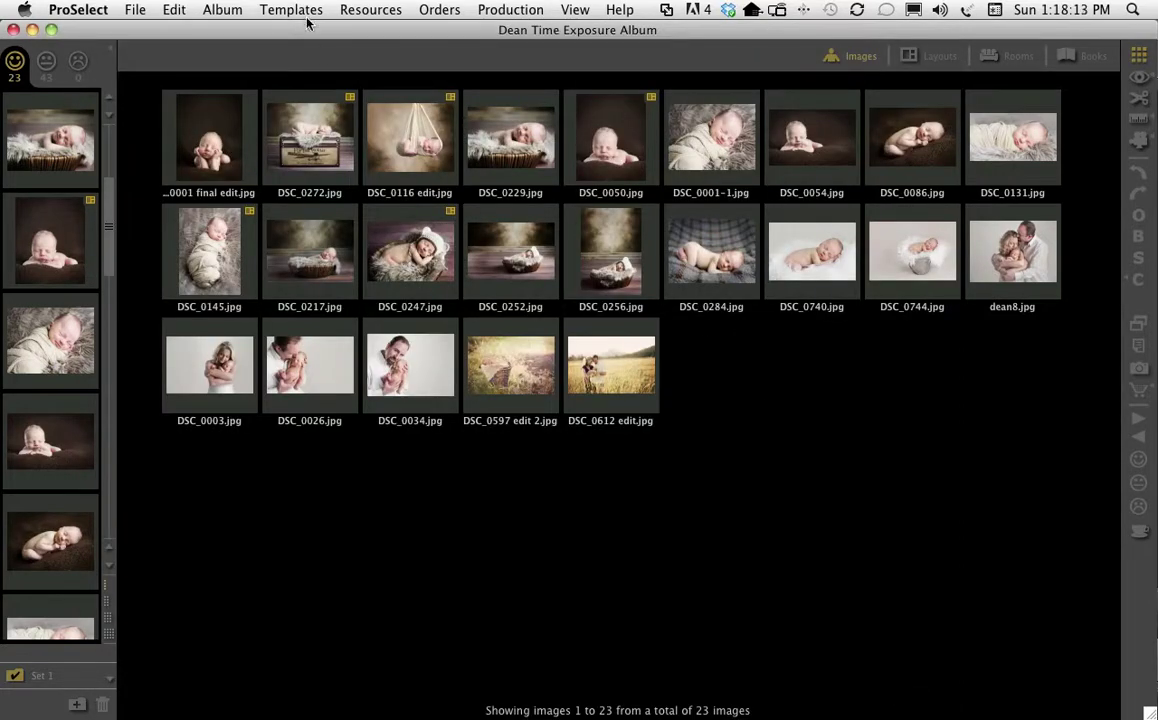
- Add a new Composite Styles entry in Edit Layout Styles named '9-Up special black'
{"action": "left_click", "coordinate": [298, 12]}
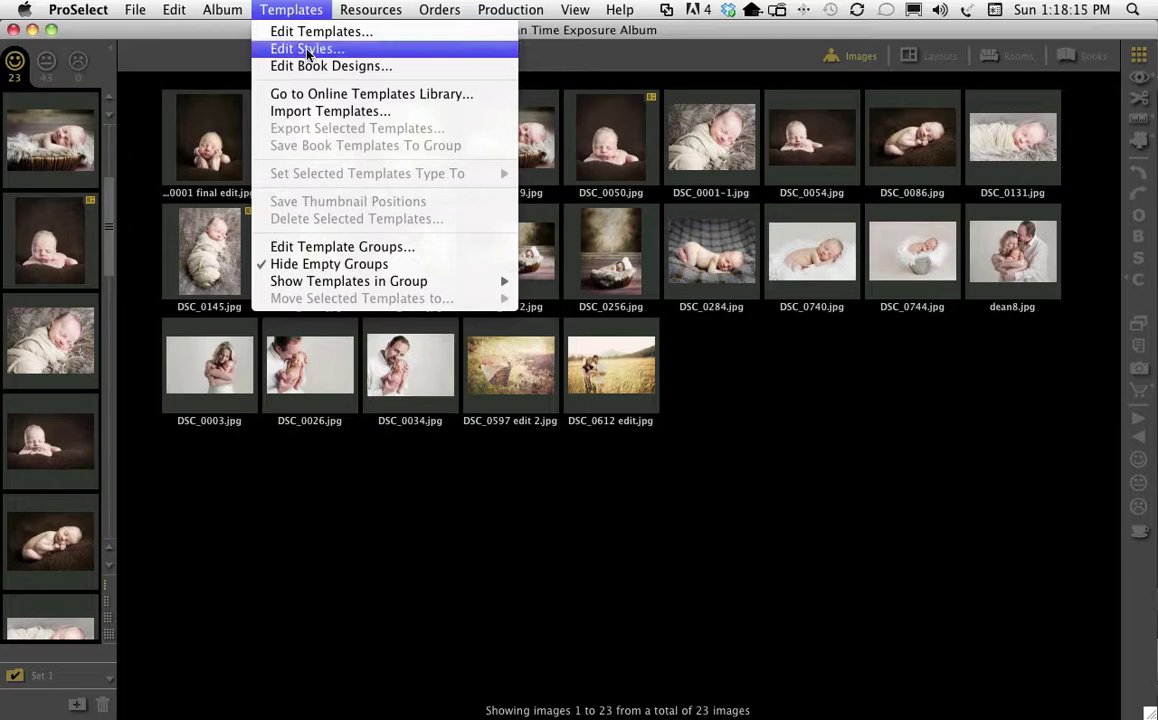
{"action": "left_click", "coordinate": [307, 50]}
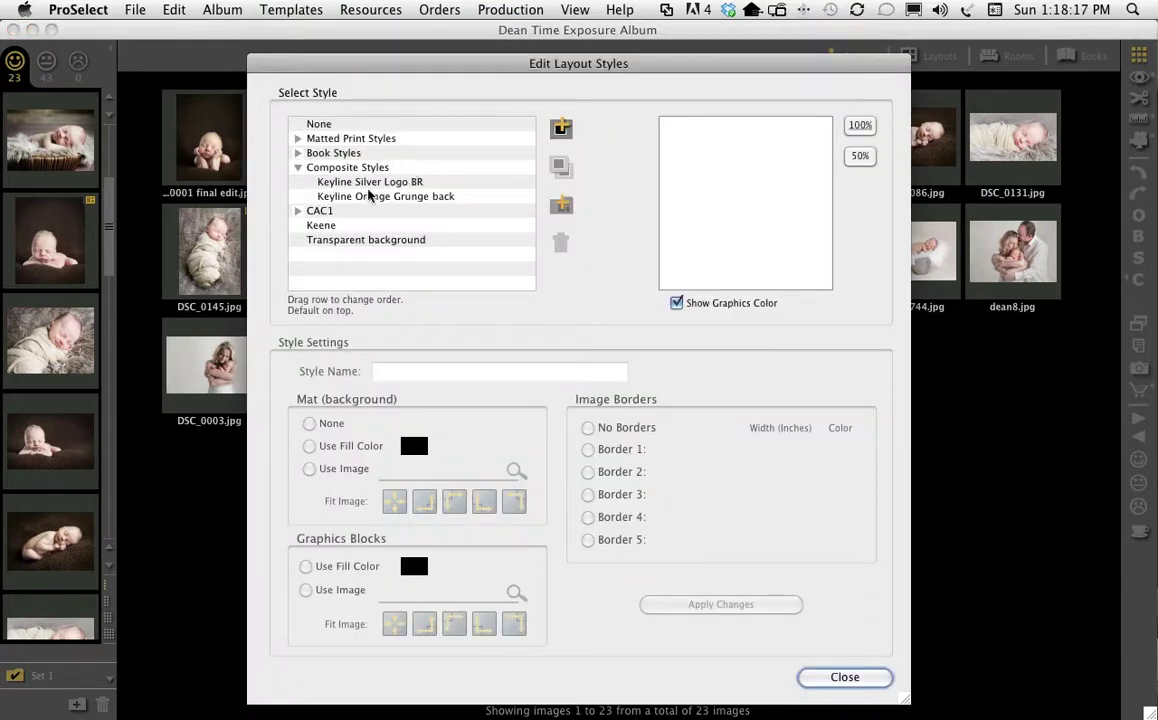
{"action": "left_click", "coordinate": [334, 170]}
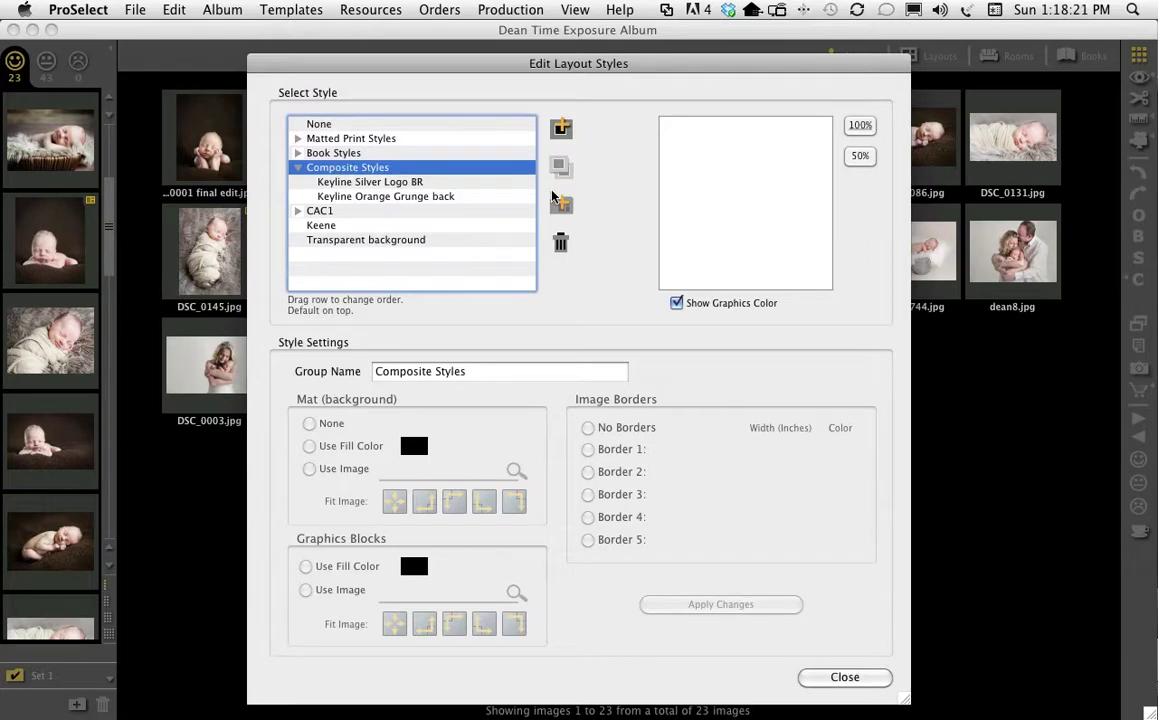
{"action": "left_click", "coordinate": [563, 128]}
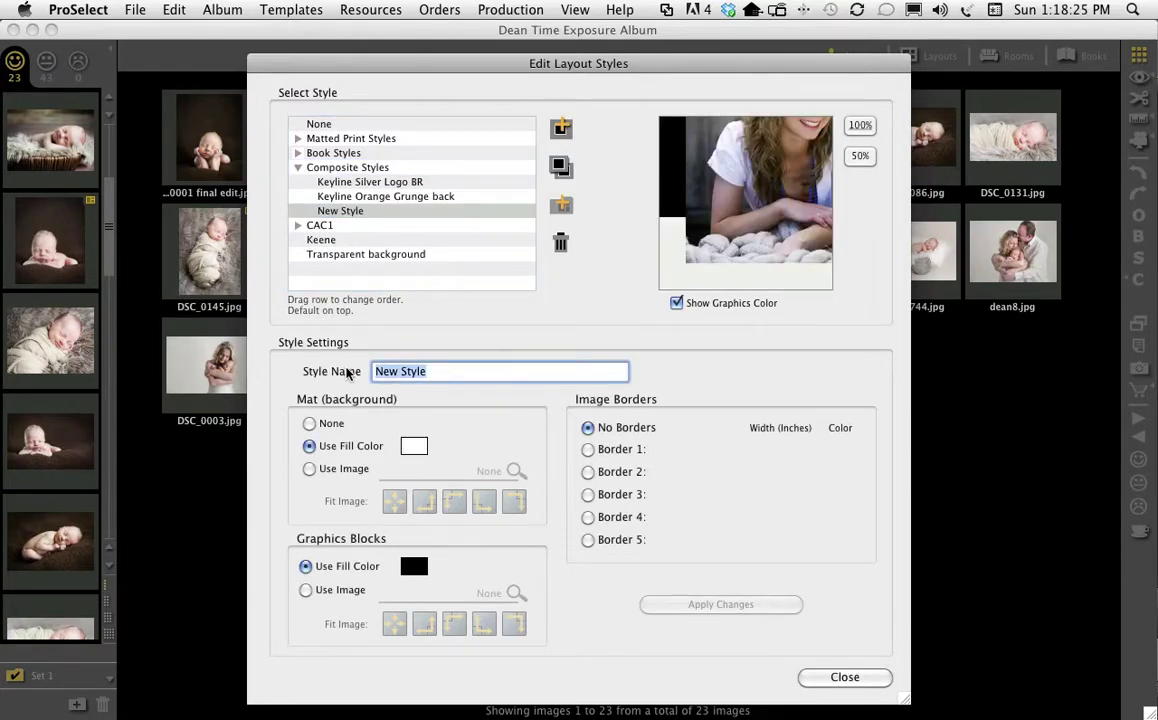
{"action": "type", "text": "9-"}
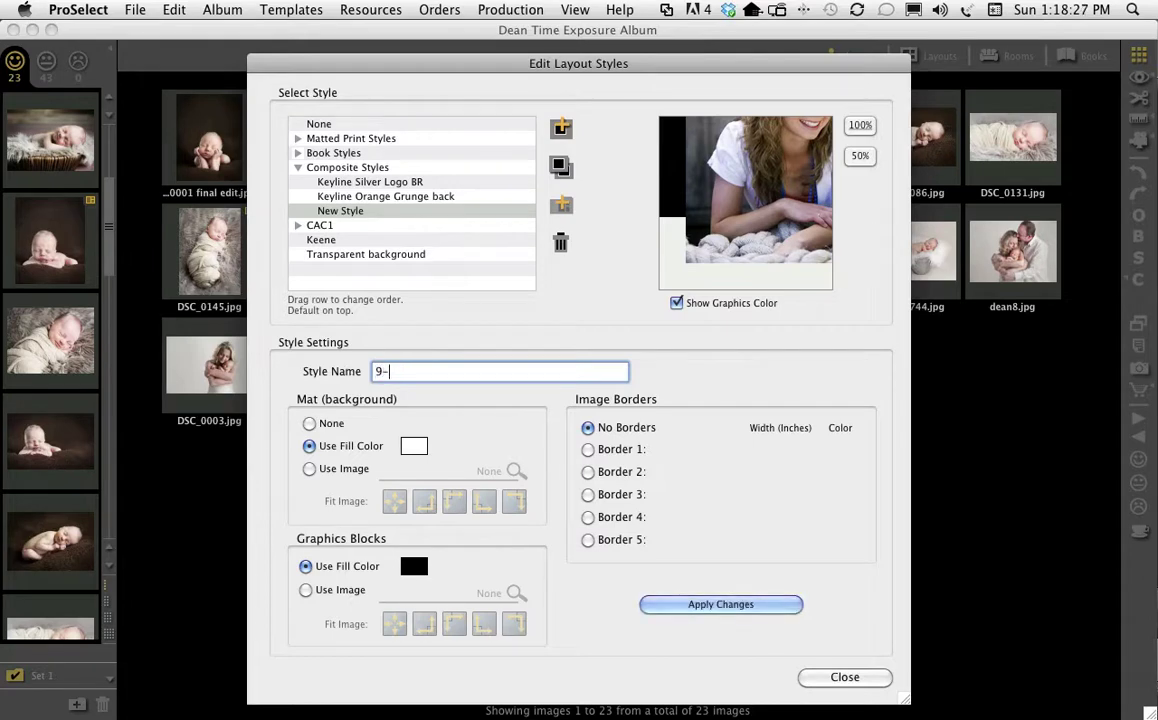
{"action": "type", "text": "Up special black"}
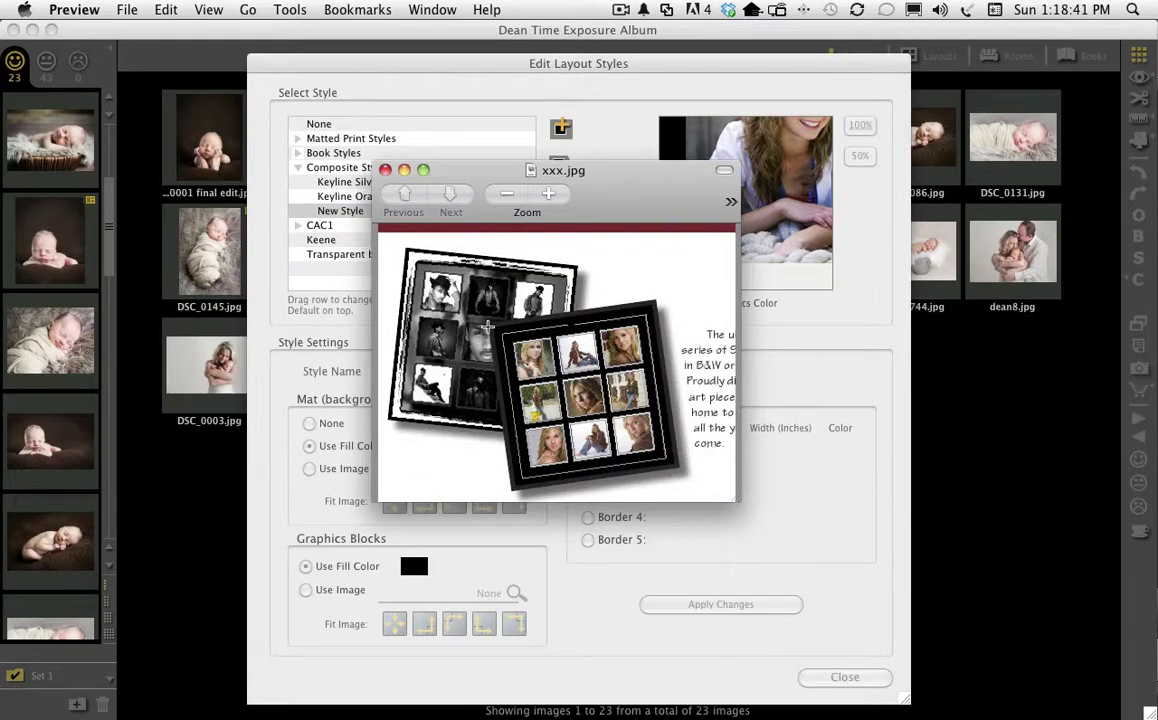
- Move the xxx.jpg Preview window to the lower right to uncover the style settings
{"action": "left_click_drag", "start_coordinate": [600, 170], "coordinate": [1047, 273]}
- Set the style's mat fill colour to black
{"action": "left_click", "coordinate": [722, 365]}
{"action": "left_click", "coordinate": [414, 446]}
{"action": "left_click", "coordinate": [460, 90]}
{"action": "left_click", "coordinate": [693, 310]}
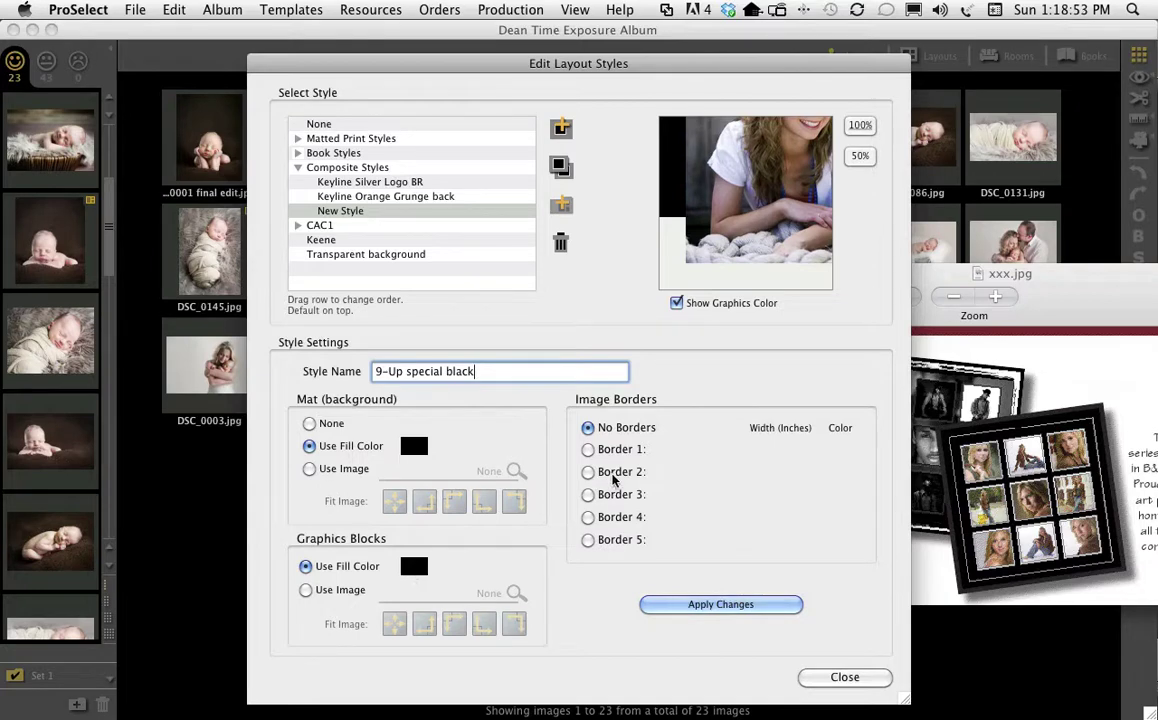
- Add a white 0.05 in Key Line border, save the style, and duplicate it
{"action": "left_click", "coordinate": [588, 449]}
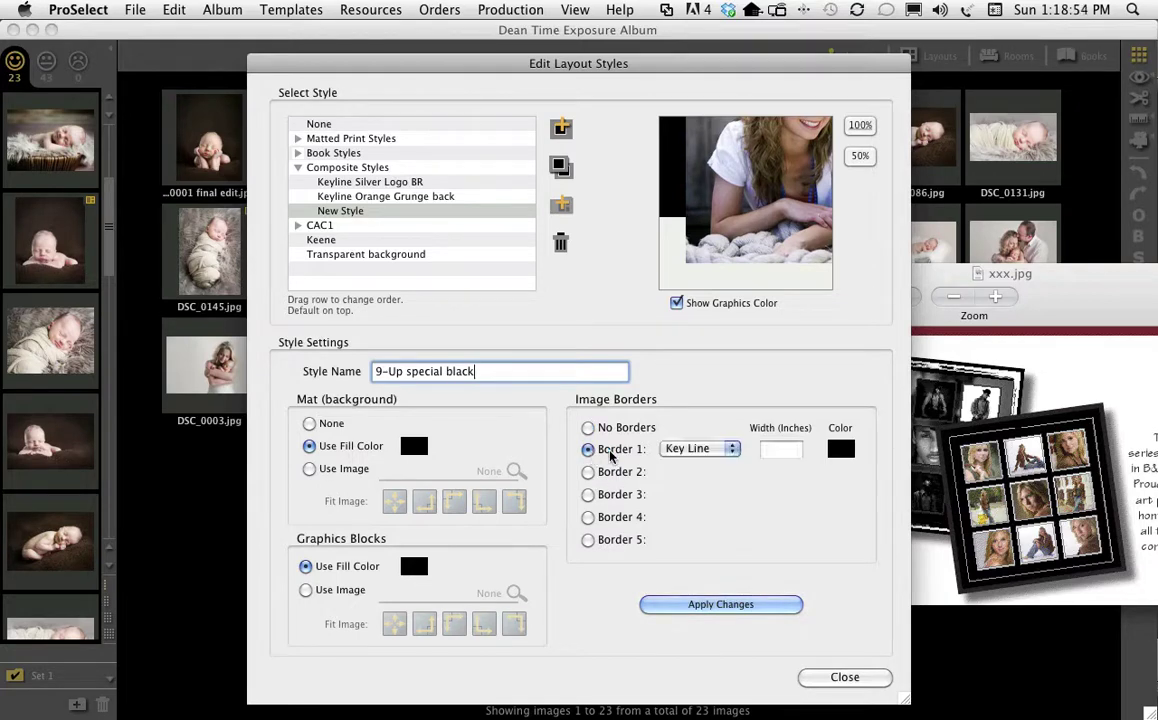
{"action": "left_click", "coordinate": [841, 449]}
{"action": "left_click", "coordinate": [440, 93]}
{"action": "left_click", "coordinate": [693, 310]}
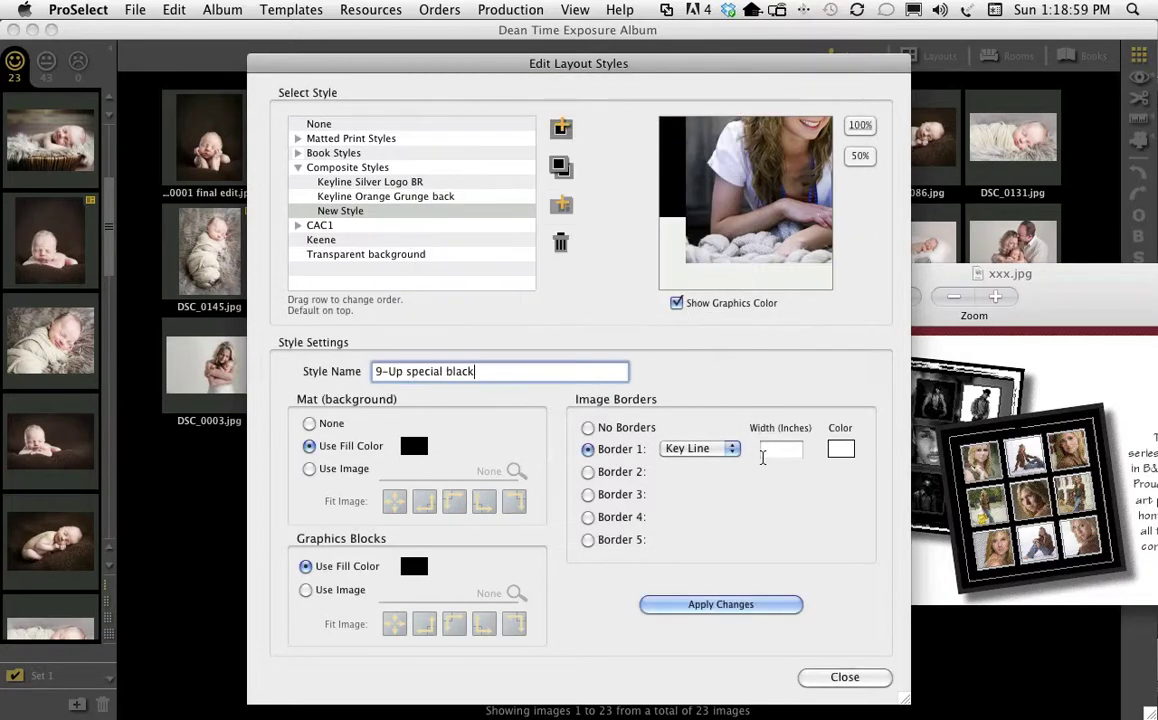
{"action": "left_click", "coordinate": [780, 449]}
{"action": "type", "text": "0.05"}
{"action": "left_click", "coordinate": [698, 606]}
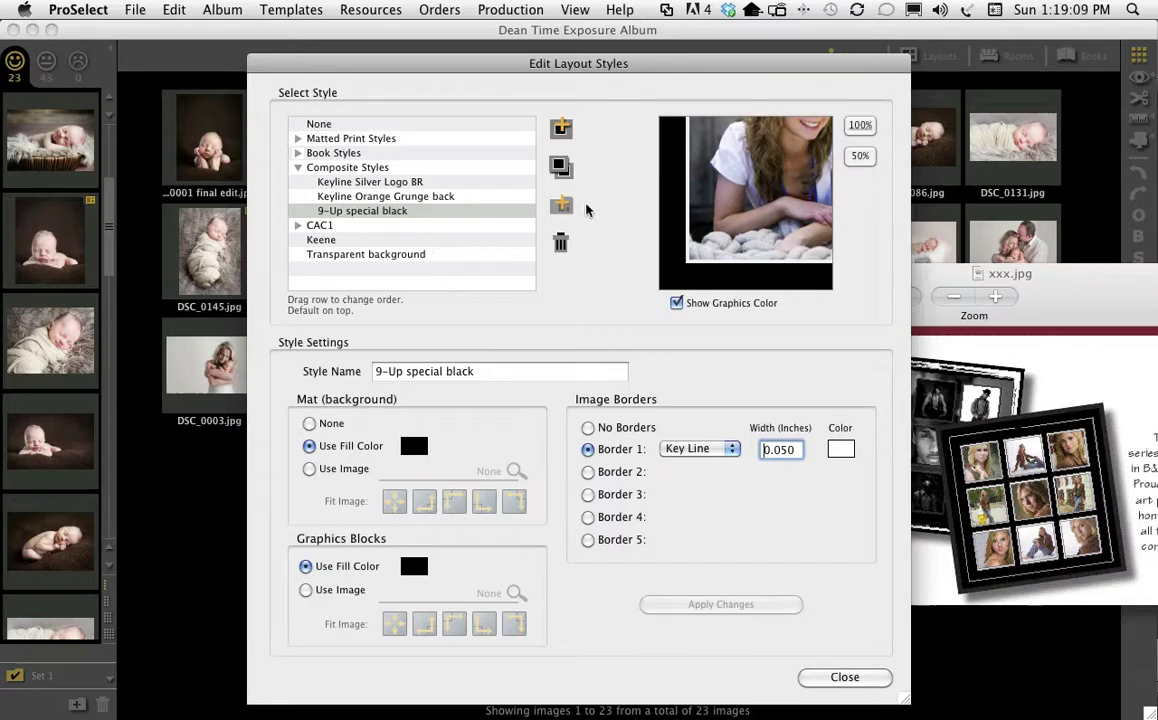
{"action": "left_click", "coordinate": [561, 165]}
- Rename the duplicated style to '9-Up special image'
{"action": "left_click", "coordinate": [520, 372]}
{"action": "left_click_drag", "start_coordinate": [446, 372], "coordinate": [503, 372]}
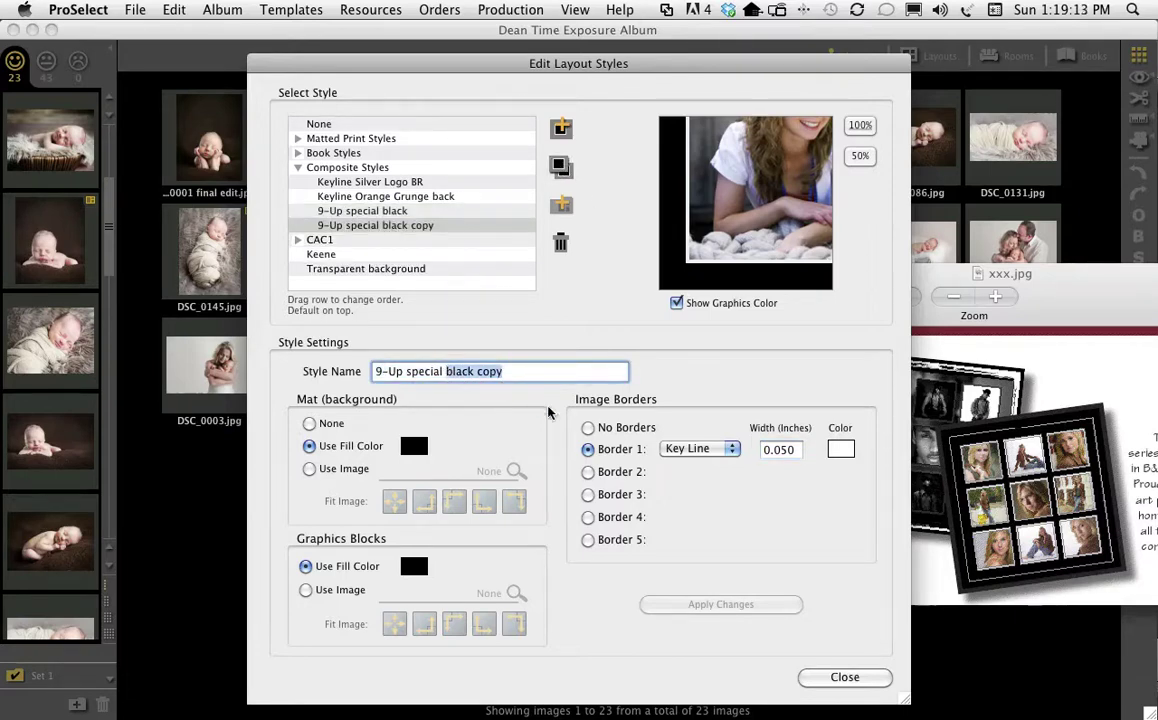
{"action": "key", "text": "BackSpace"}
{"action": "type", "text": "image"}
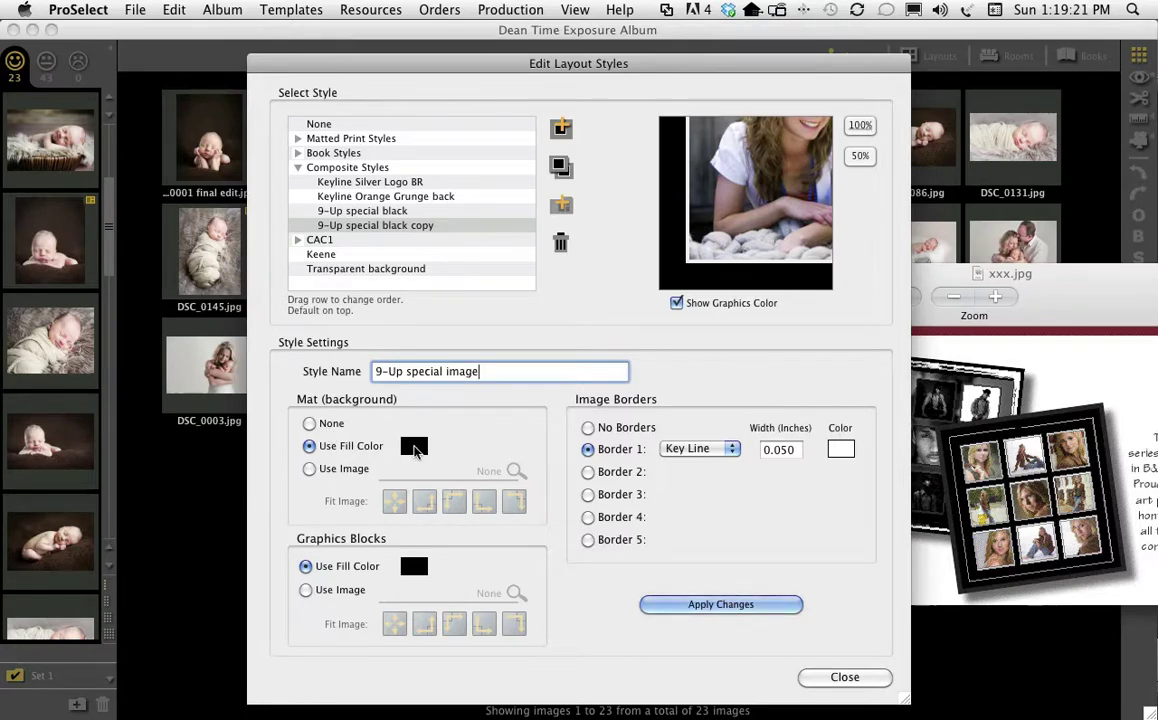
- Change the copy's mat fill colour from black to white
{"action": "left_click", "coordinate": [414, 446]}
{"action": "left_click", "coordinate": [442, 91]}
{"action": "left_click", "coordinate": [700, 312]}
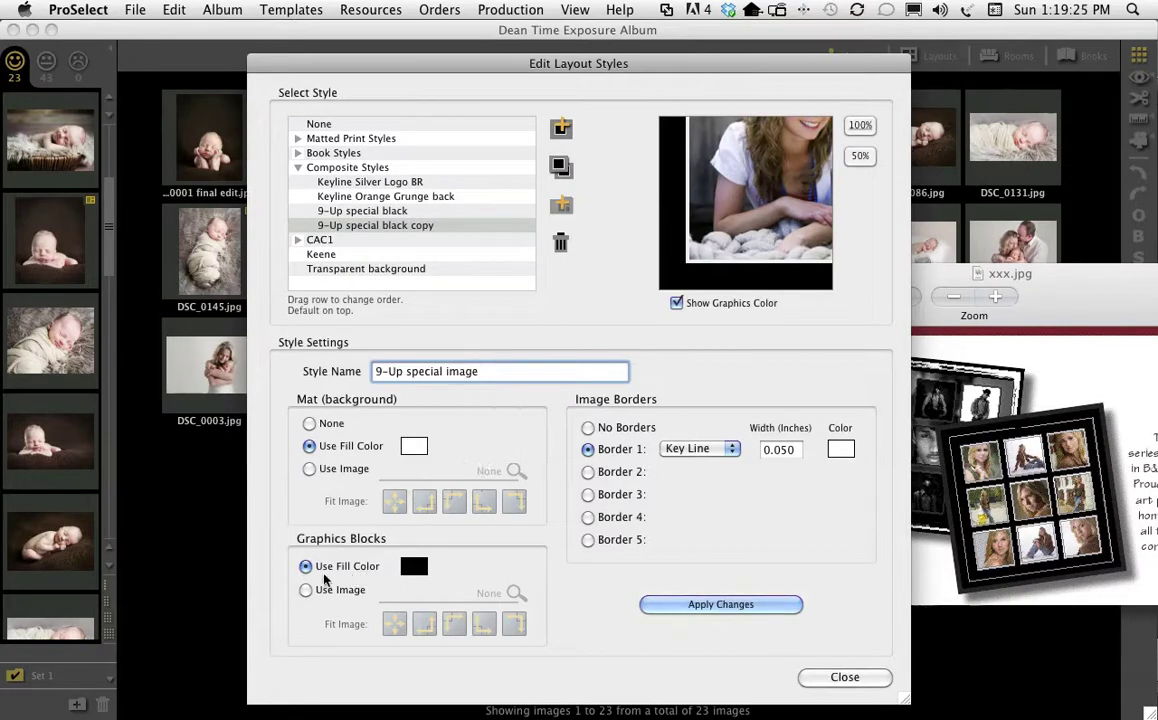
- Fill the graphics blocks with the watercolor037_C3.jpg texture image
{"action": "left_click", "coordinate": [305, 590]}
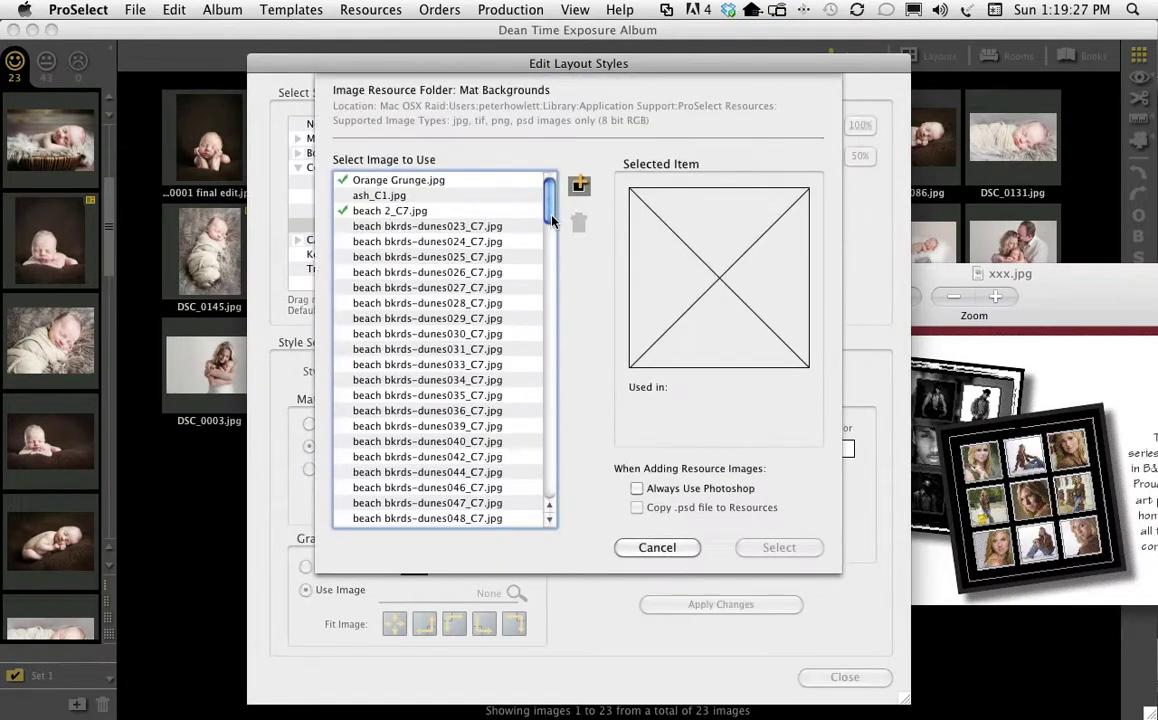
{"action": "left_click_drag", "start_coordinate": [551, 220], "coordinate": [548, 459]}
{"action": "left_click", "coordinate": [391, 427]}
{"action": "left_click", "coordinate": [398, 318]}
{"action": "left_click", "coordinate": [398, 376]}
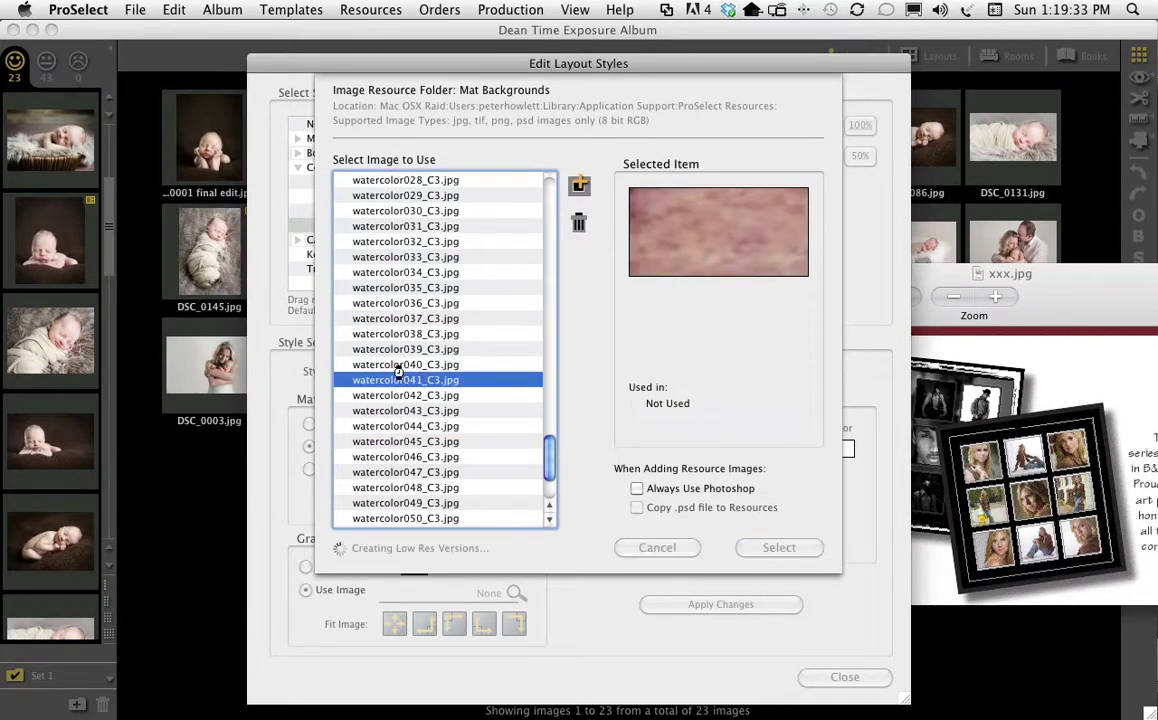
{"action": "left_click", "coordinate": [393, 318]}
{"action": "left_click", "coordinate": [779, 549]}
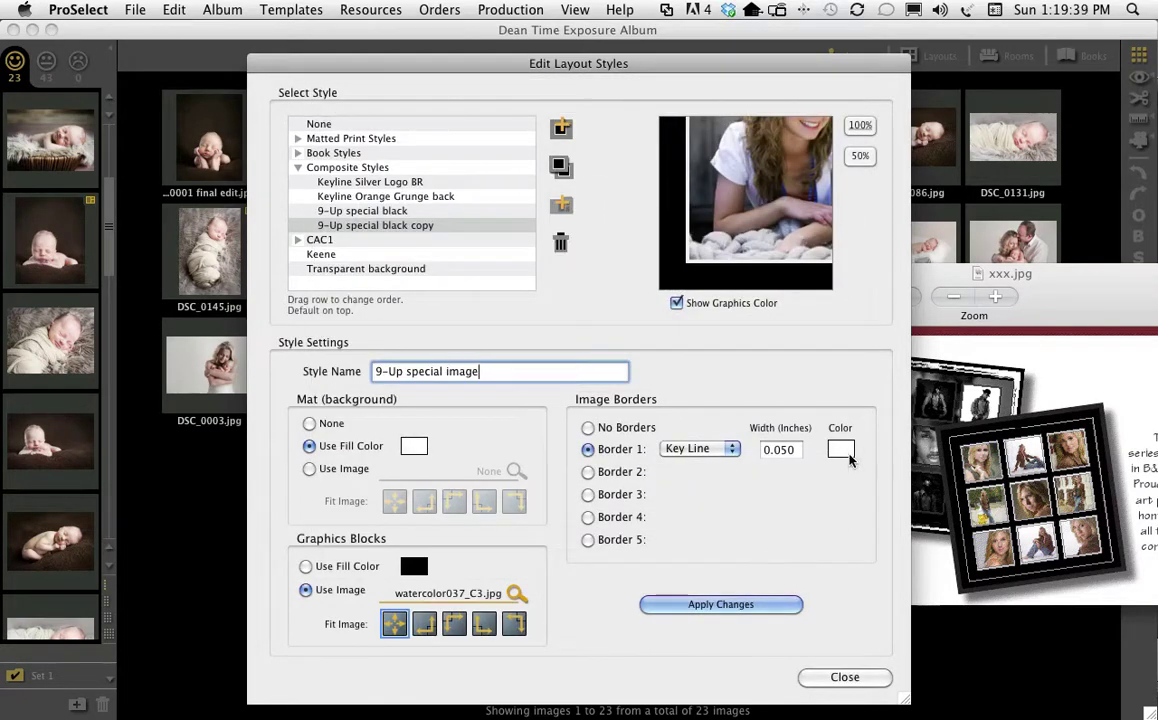
- Make the Border 1 key line black, save the style, and close the styles editor
{"action": "left_click", "coordinate": [841, 450]}
{"action": "left_click", "coordinate": [546, 106]}
{"action": "left_click", "coordinate": [693, 310]}
{"action": "left_click", "coordinate": [841, 450]}
{"action": "left_click", "coordinate": [459, 90]}
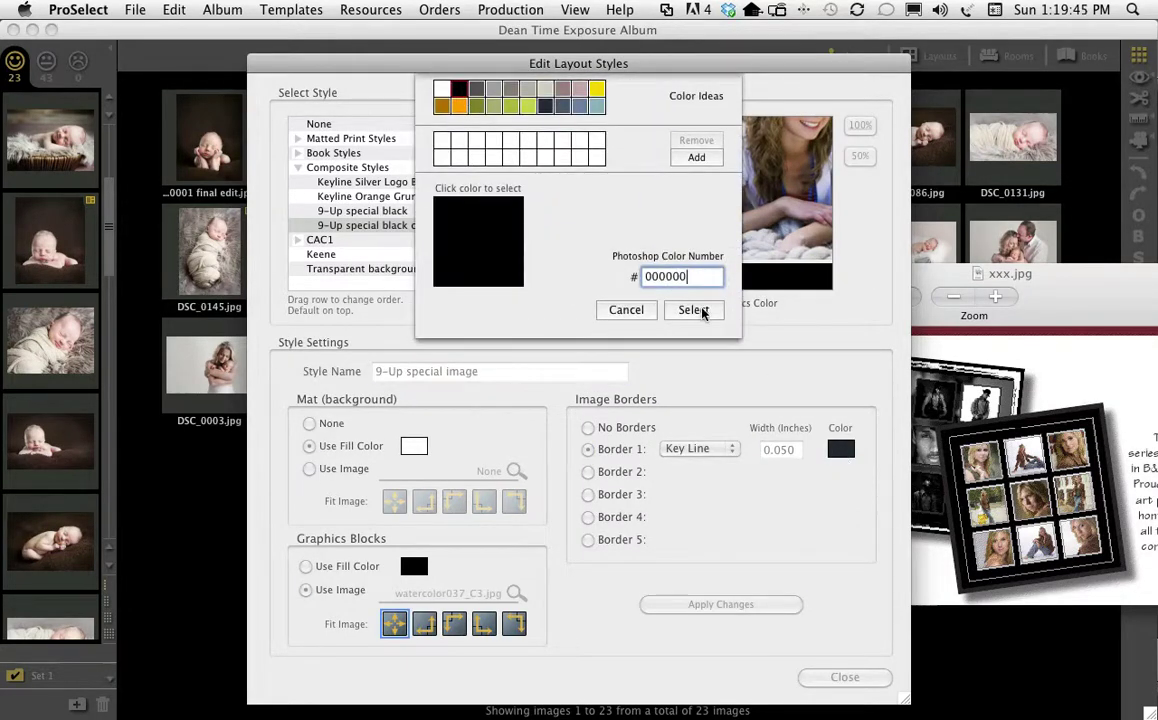
{"action": "left_click", "coordinate": [690, 309]}
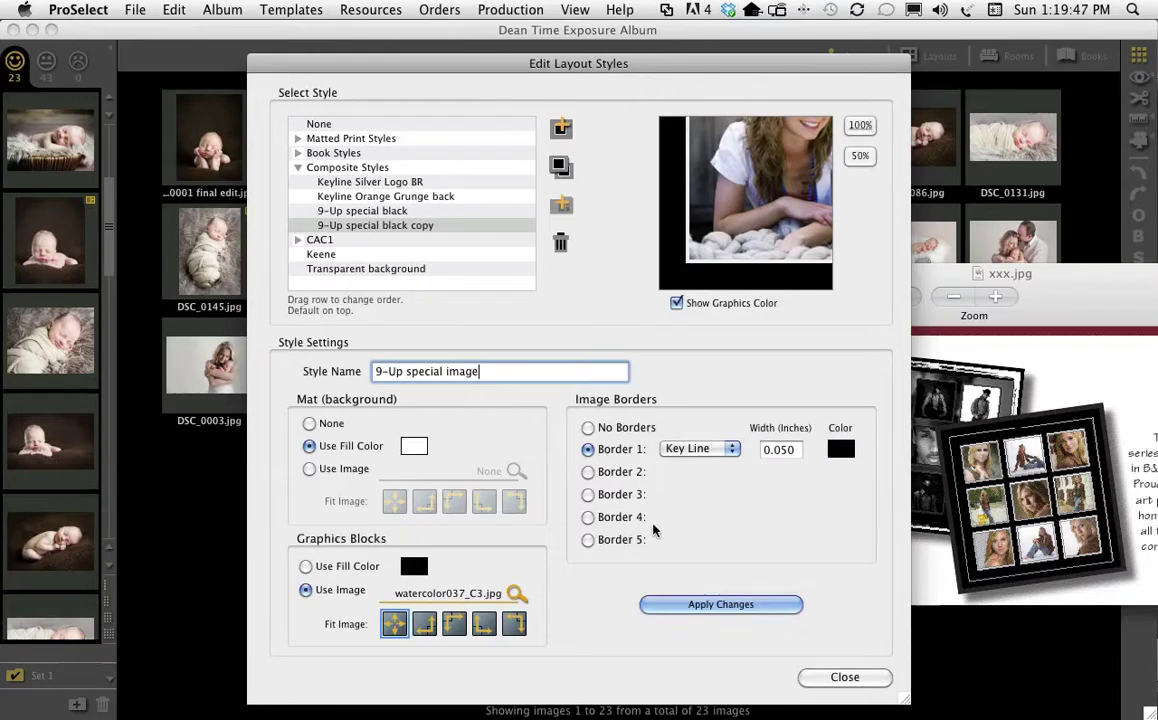
{"action": "left_click", "coordinate": [720, 605]}
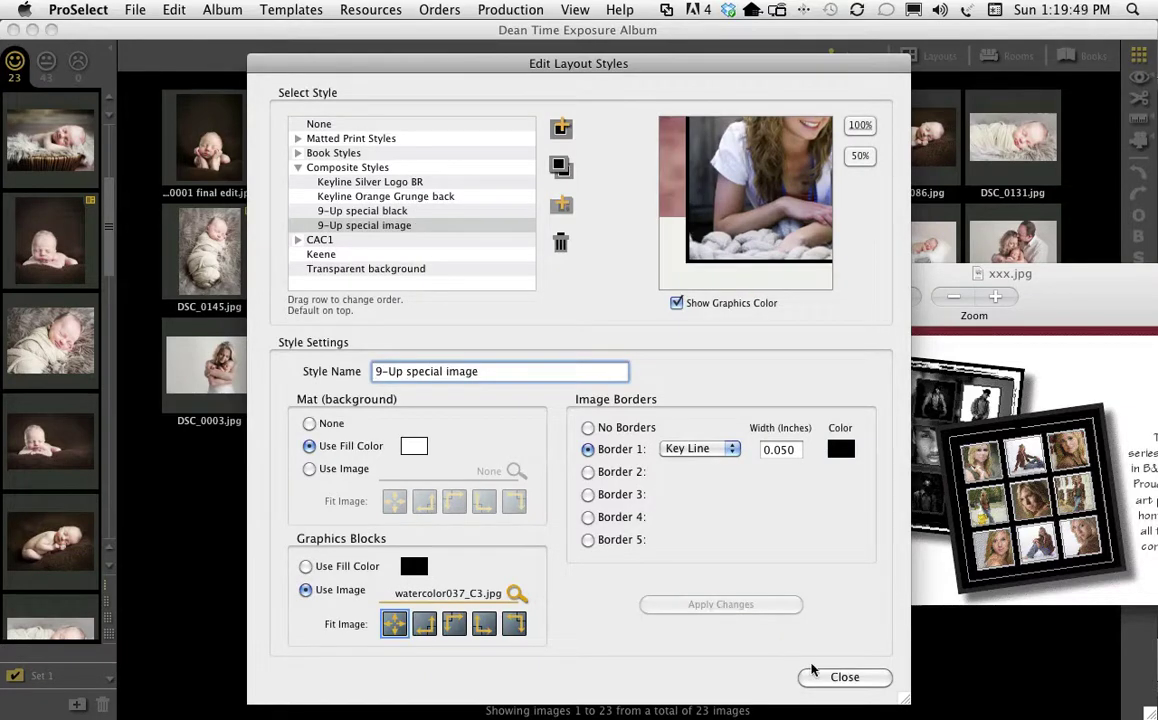
{"action": "left_click", "coordinate": [843, 678]}
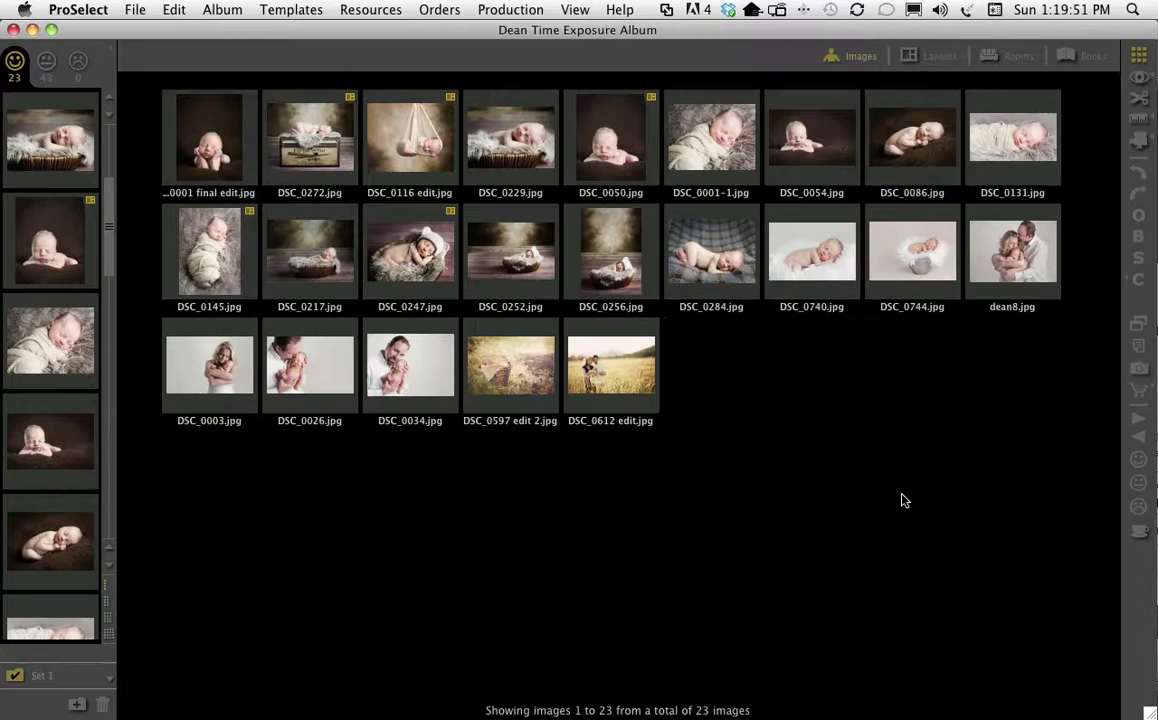
- Open the 9-UP Special template as an 18 x 18 in layout and select all filmstrip photos
{"action": "left_click", "coordinate": [907, 58]}
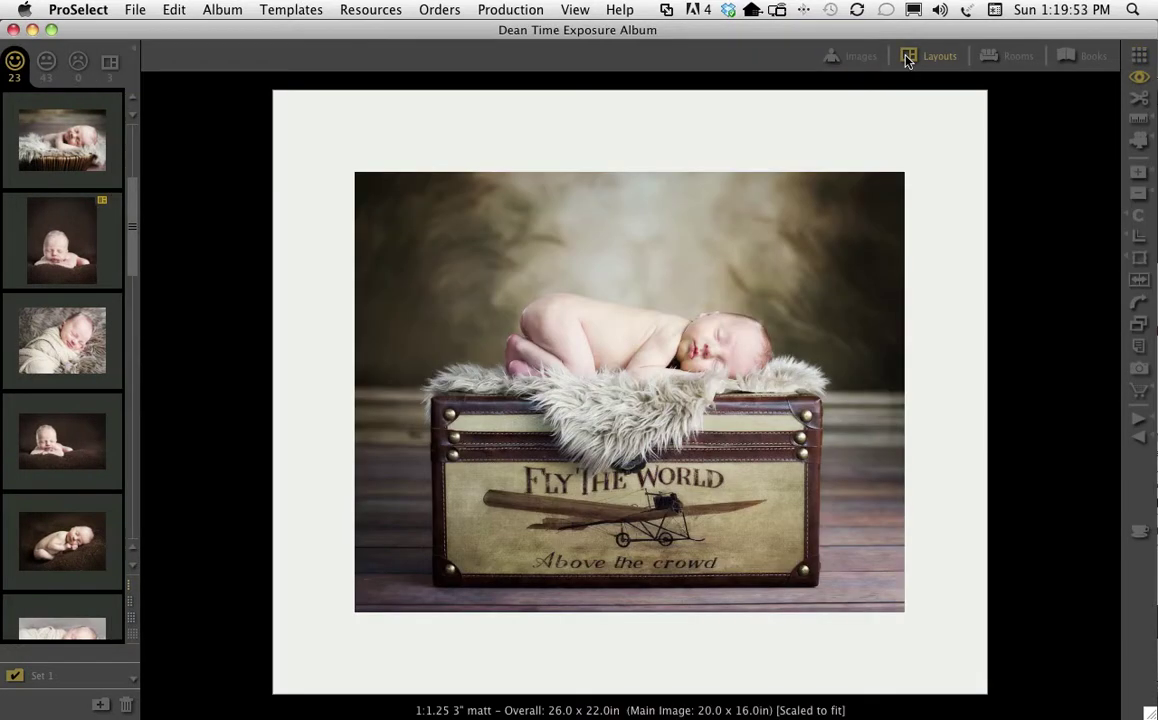
{"action": "left_click", "coordinate": [1142, 58]}
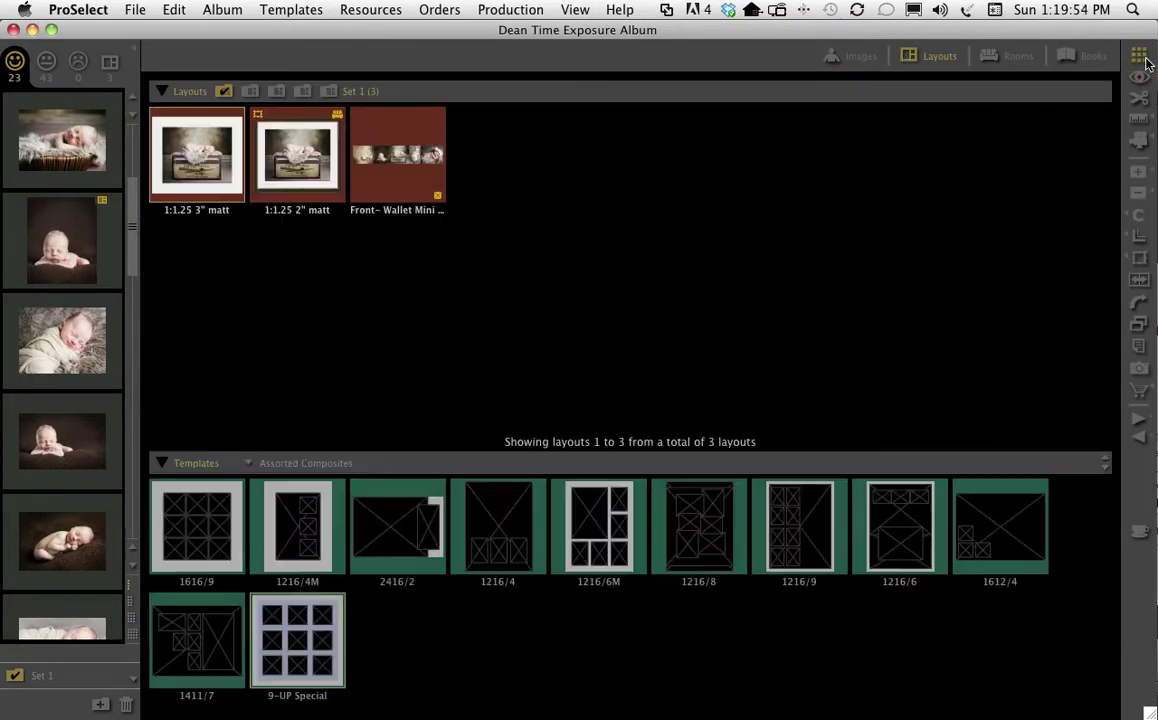
{"action": "double_click", "coordinate": [313, 657]}
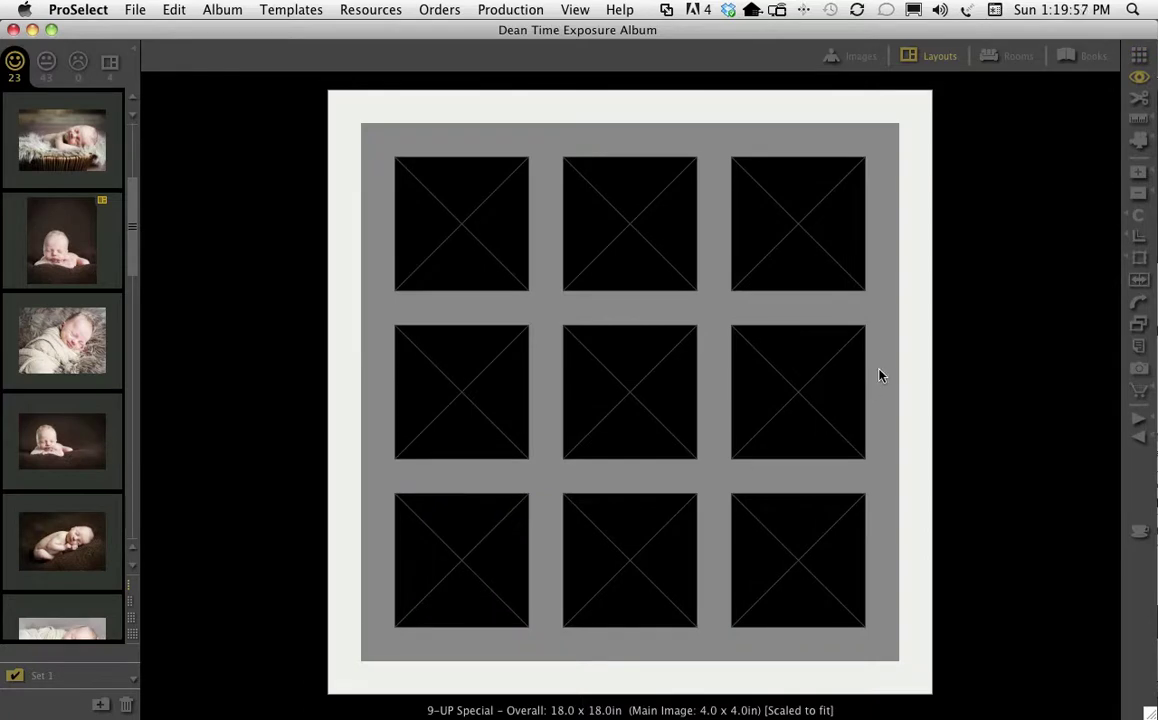
{"action": "left_click_drag", "start_coordinate": [136, 231], "coordinate": [140, 290]}
{"action": "key", "text": "super+a"}
- Drop nine selected baby photos into the openings and move the trunk photo to the centre
{"action": "left_click", "coordinate": [80, 331]}
{"action": "left_click_drag", "start_coordinate": [80, 331], "coordinate": [455, 232]}
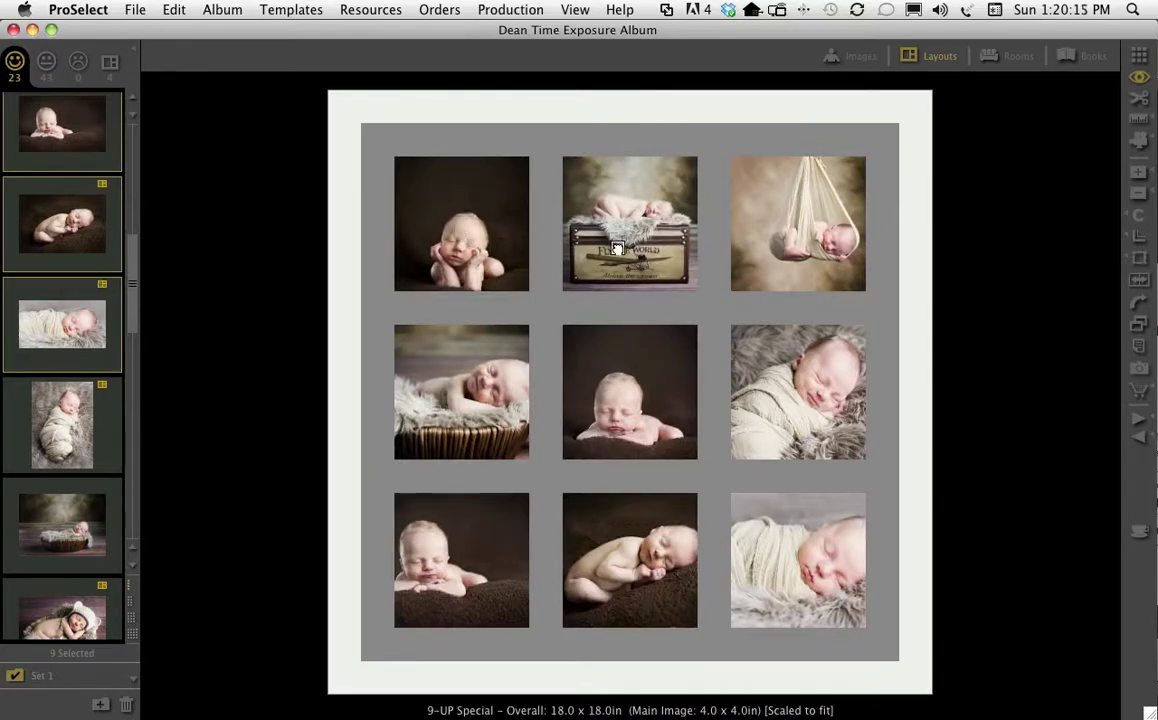
{"action": "left_click_drag", "start_coordinate": [617, 248], "coordinate": [578, 360]}
- Move the hanging-baby photo to top middle and swap the curled and wrapped baby photos
{"action": "left_click_drag", "start_coordinate": [585, 192], "coordinate": [730, 200]}
{"action": "left_click_drag", "start_coordinate": [653, 572], "coordinate": [815, 578]}
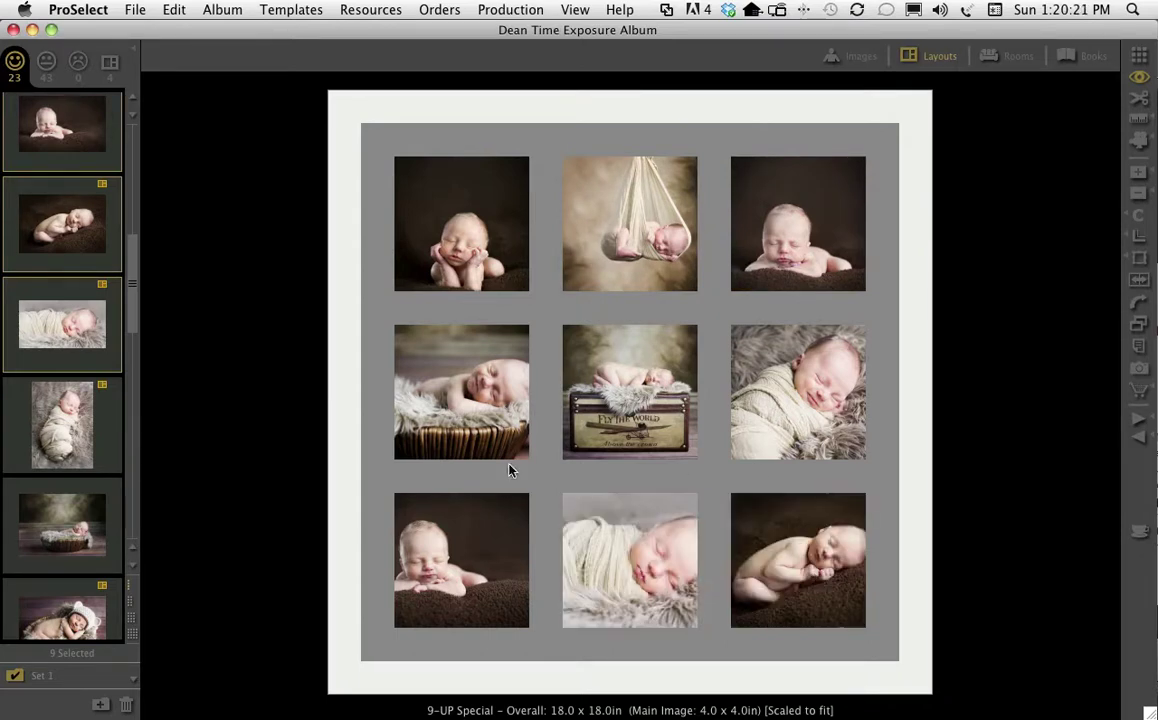
{"action": "left_click_drag", "start_coordinate": [453, 248], "coordinate": [780, 225]}
{"action": "left_click", "coordinate": [806, 417]}
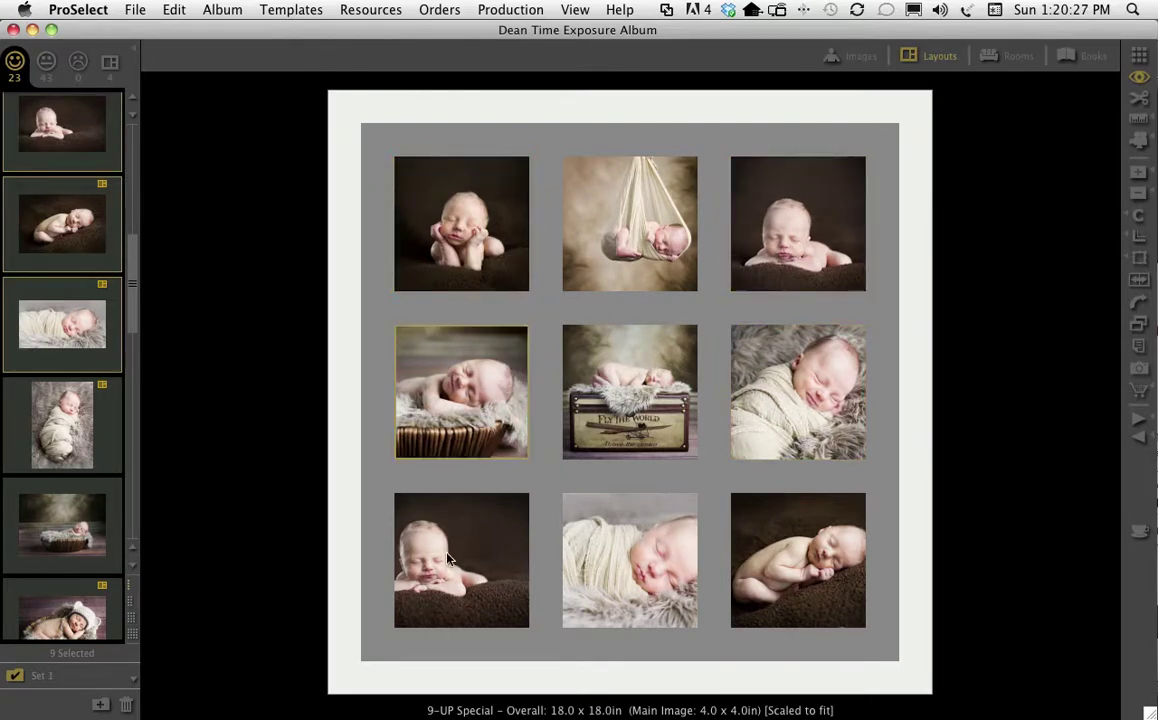
{"action": "scroll", "coordinate": [570, 505], "scroll_direction": "up", "scroll_amount": 3}
{"action": "left_click", "coordinate": [795, 567]}
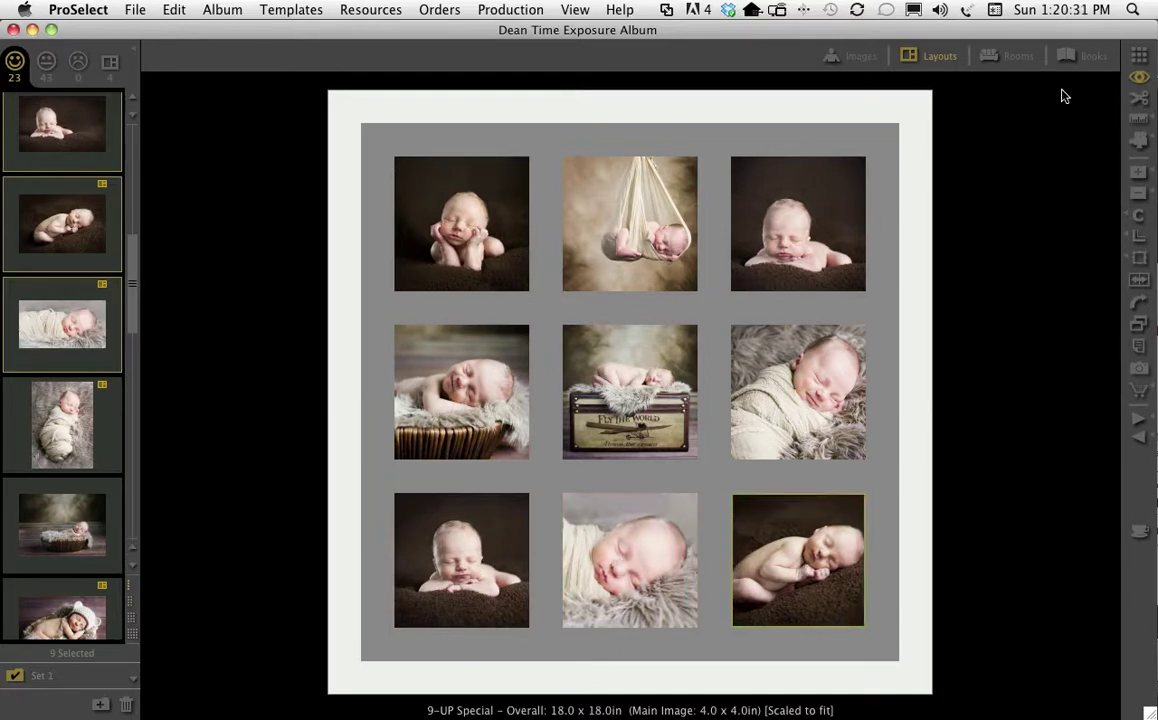
- Apply the 9-Up special black composite style and a 1.0 in Black (small) frame
{"action": "left_click", "coordinate": [1141, 278]}
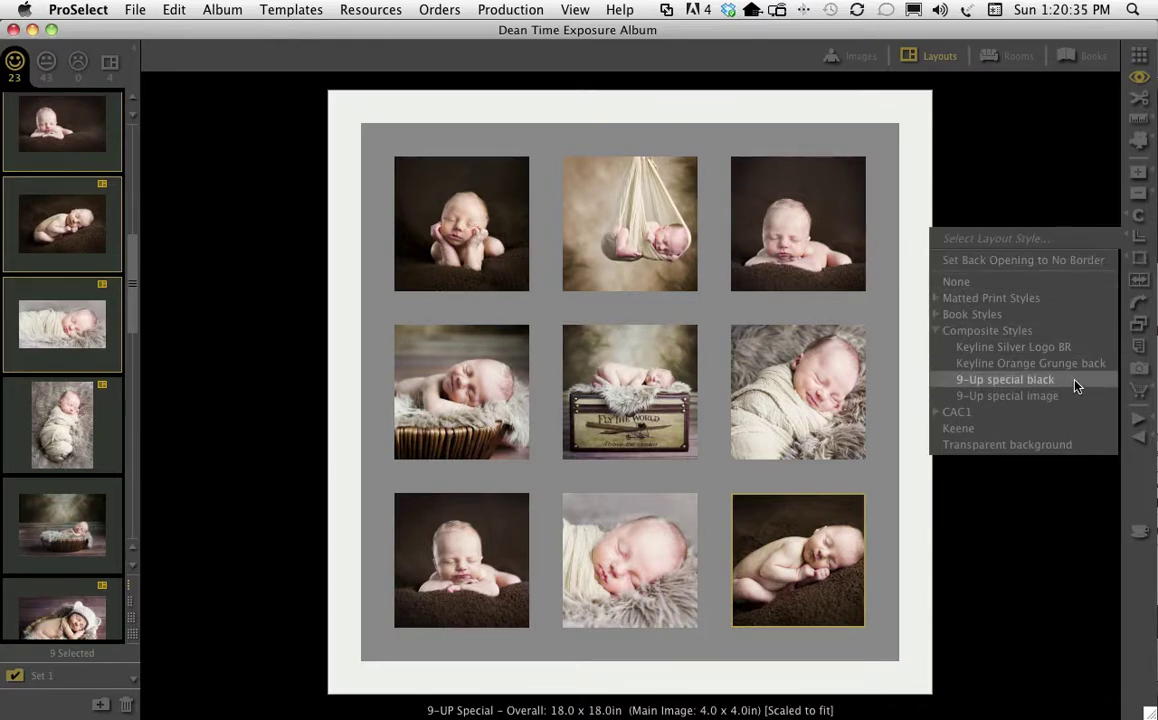
{"action": "left_click", "coordinate": [1076, 386]}
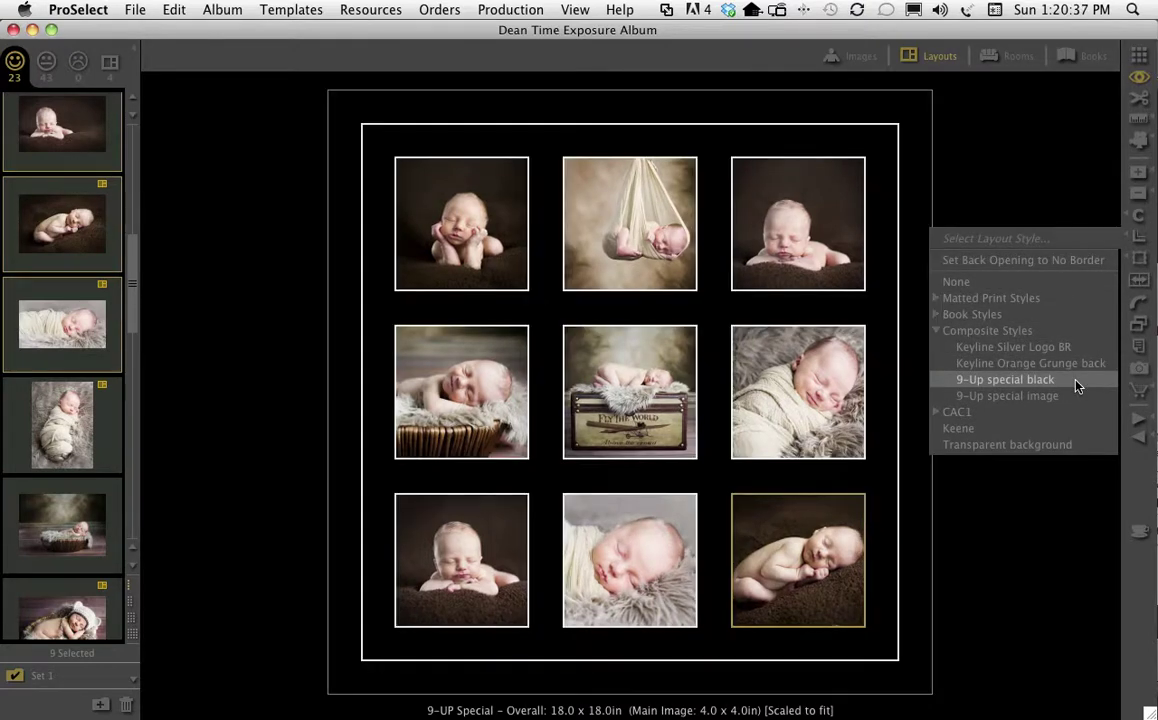
{"action": "left_click", "coordinate": [1139, 257]}
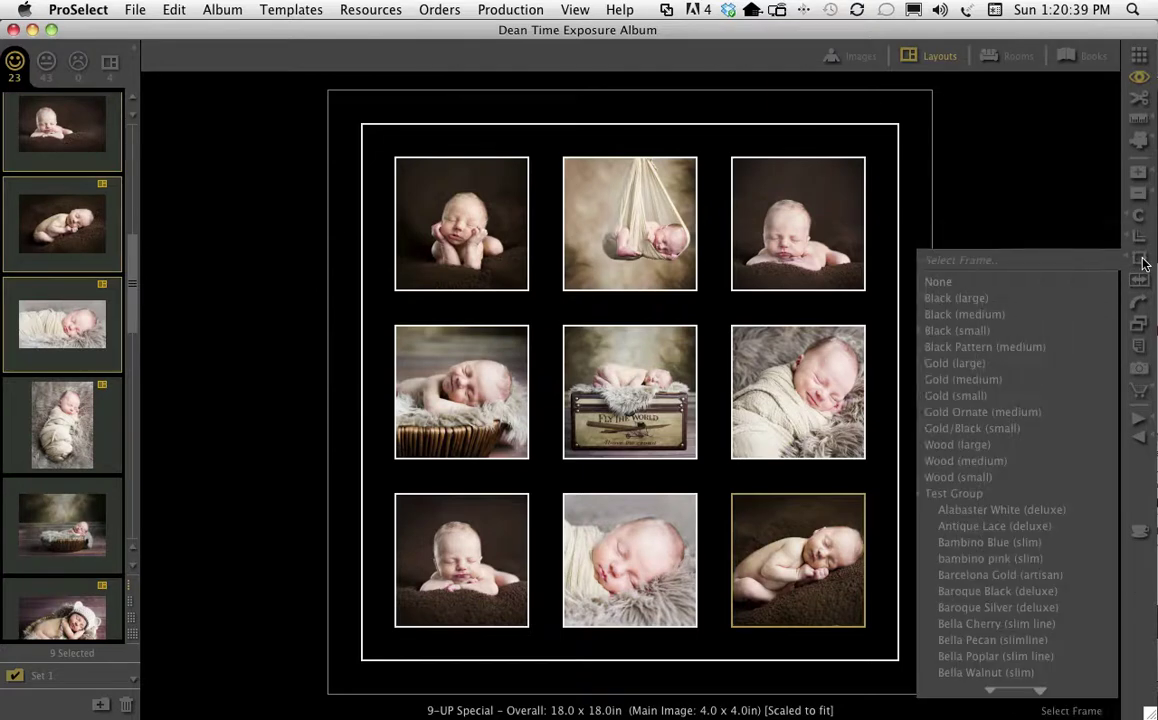
{"action": "left_click", "coordinate": [987, 330]}
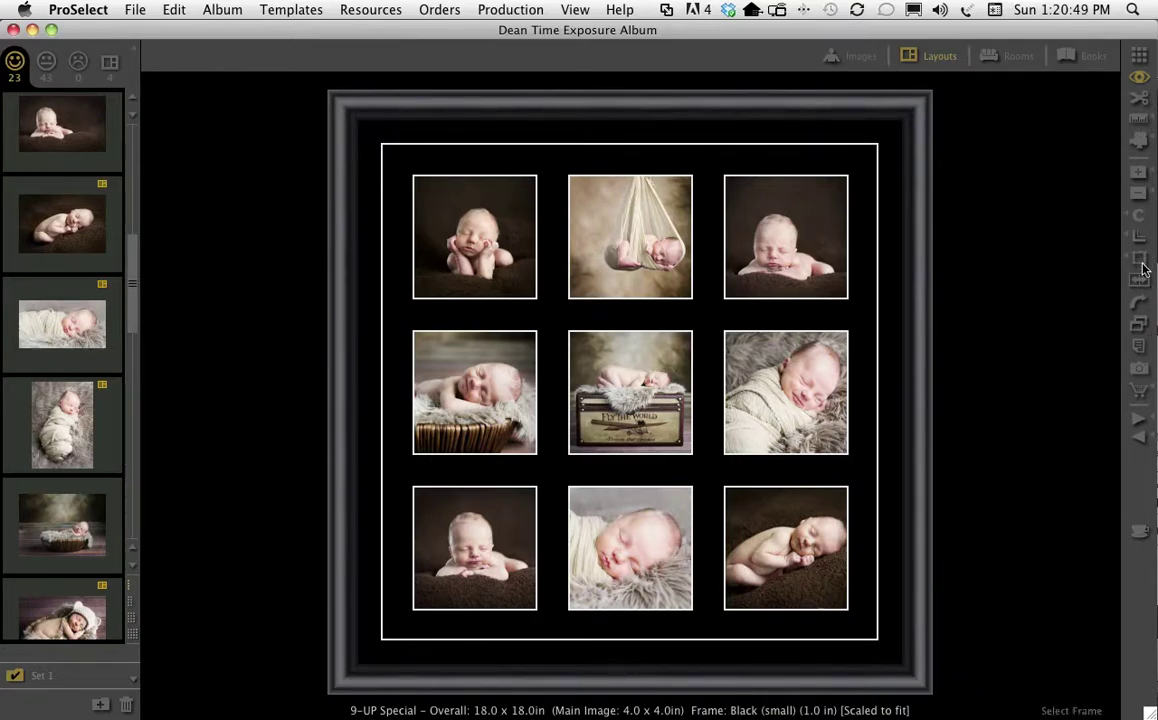
- Duplicate the layout with the same images, restyle the copy as 9-Up special image, and compare both
{"action": "left_click", "coordinate": [1145, 330]}
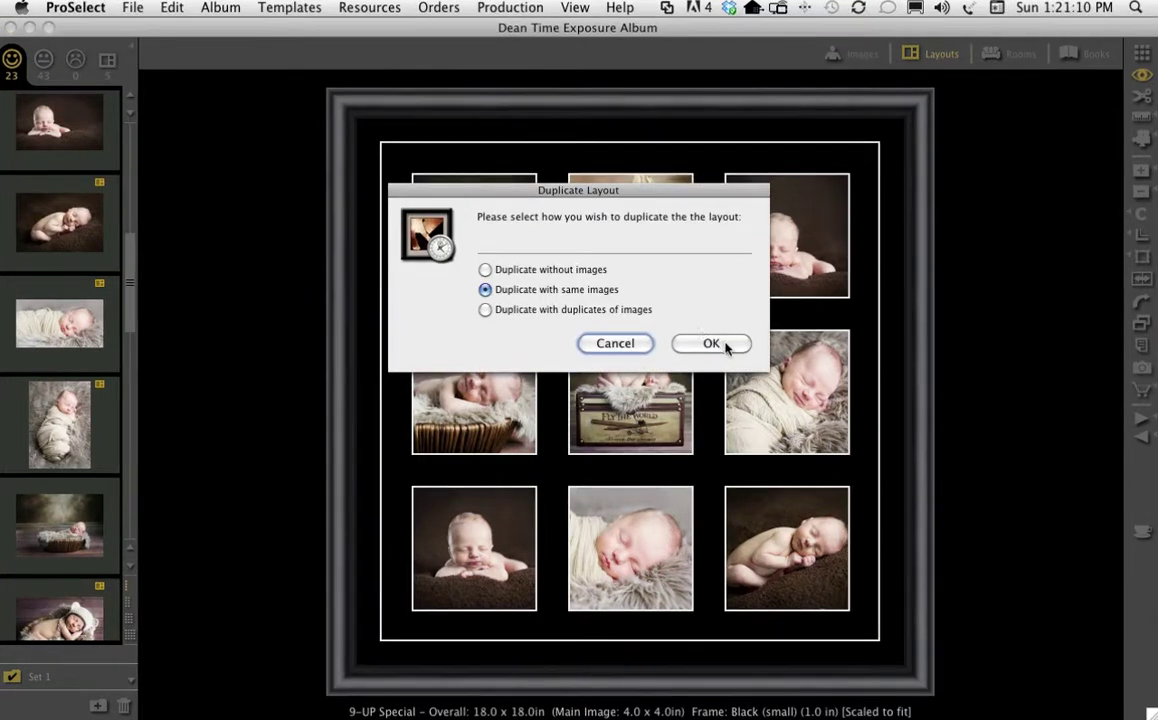
{"action": "left_click", "coordinate": [726, 344]}
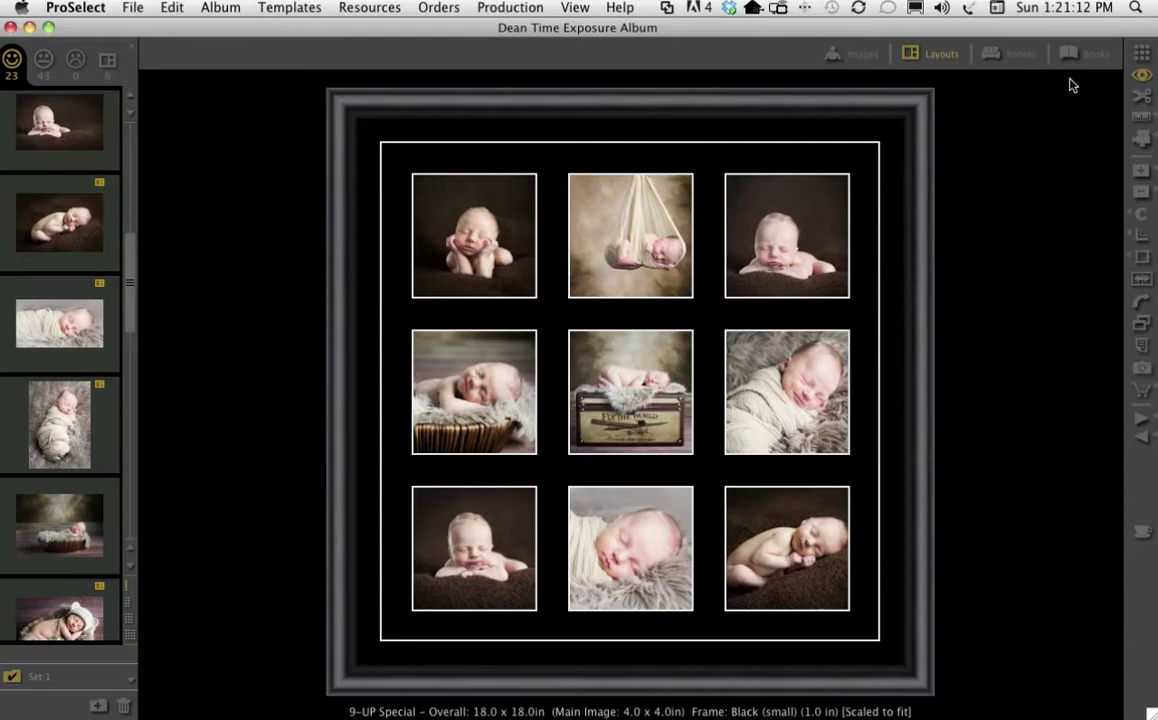
{"action": "left_click", "coordinate": [1145, 241]}
{"action": "left_click", "coordinate": [1042, 396]}
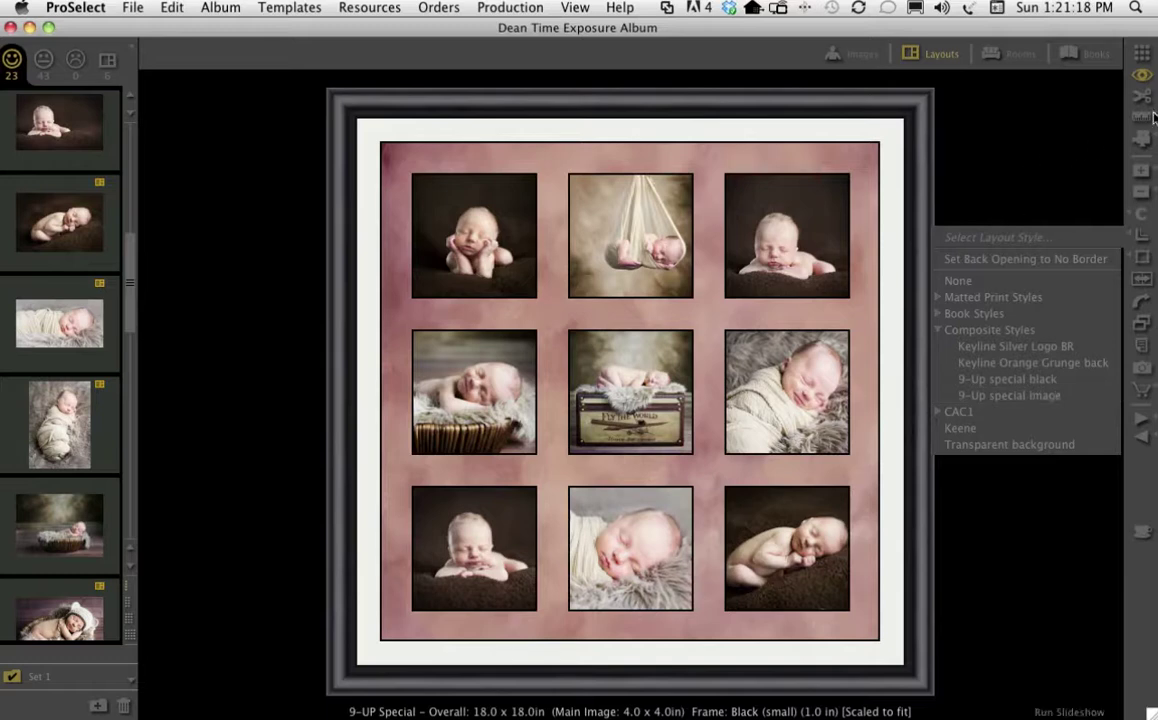
{"action": "left_click", "coordinate": [1143, 52]}
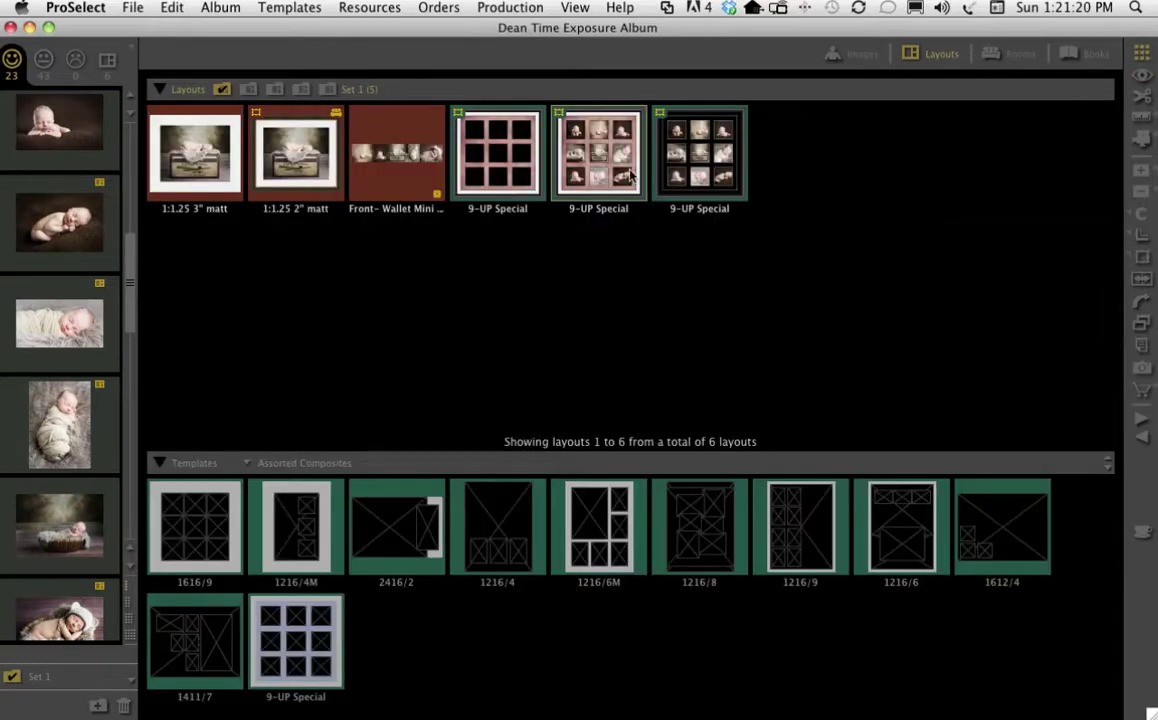
{"action": "double_click", "coordinate": [703, 190]}
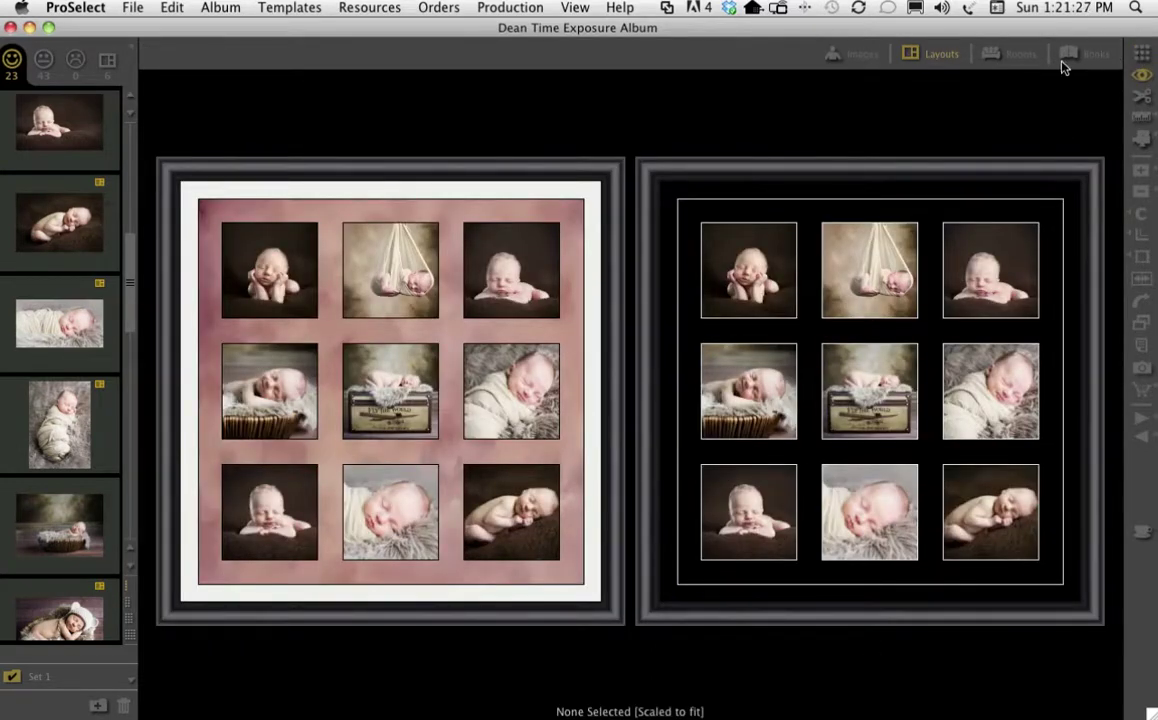
- Place both framed composites on the room wall and enlarge them with four Larger Size steps
{"action": "left_click", "coordinate": [995, 54]}
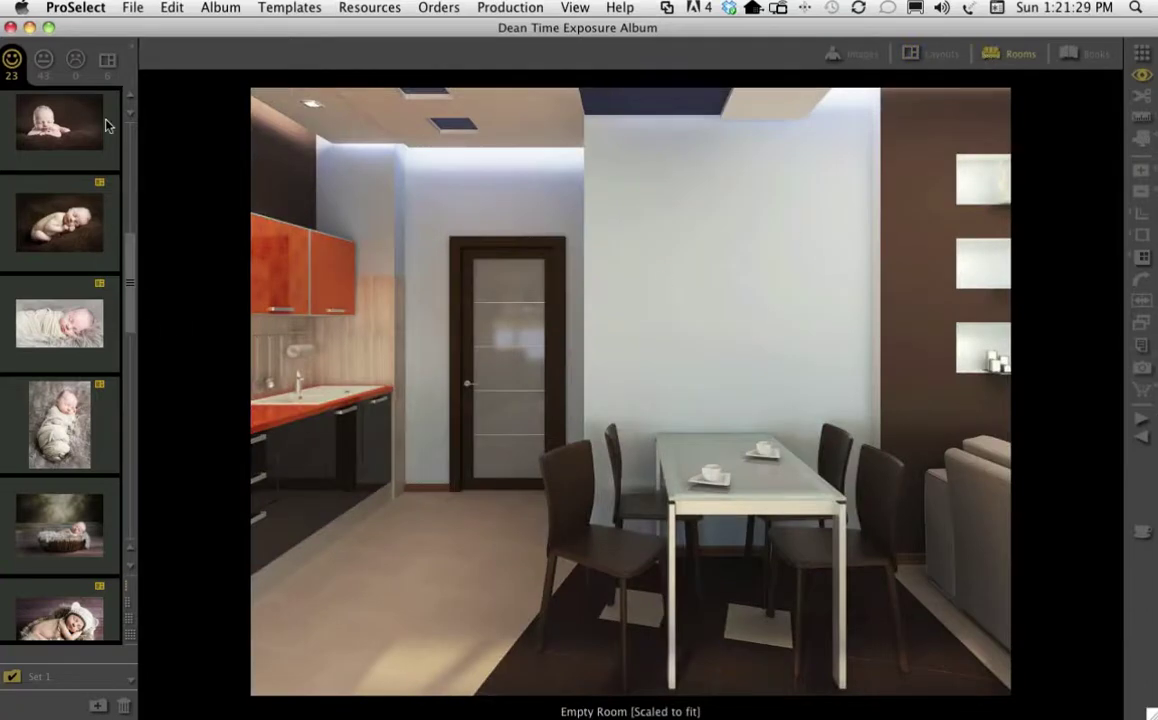
{"action": "left_click", "coordinate": [106, 61]}
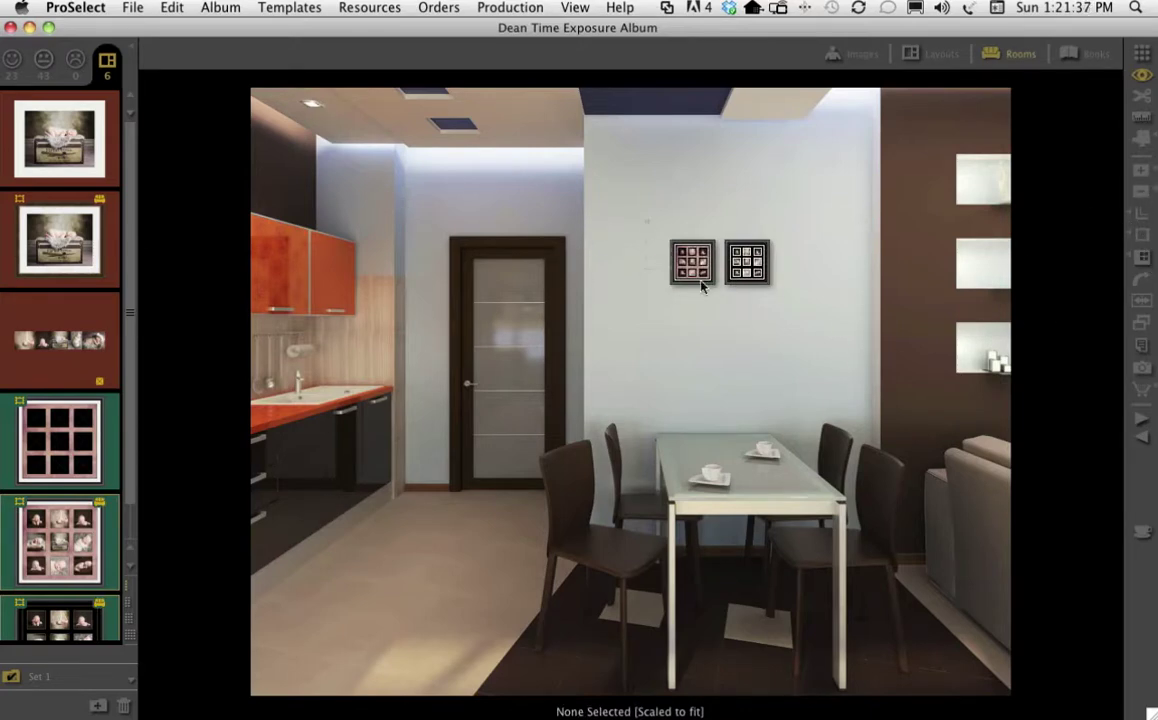
{"action": "key", "text": "super+a"}
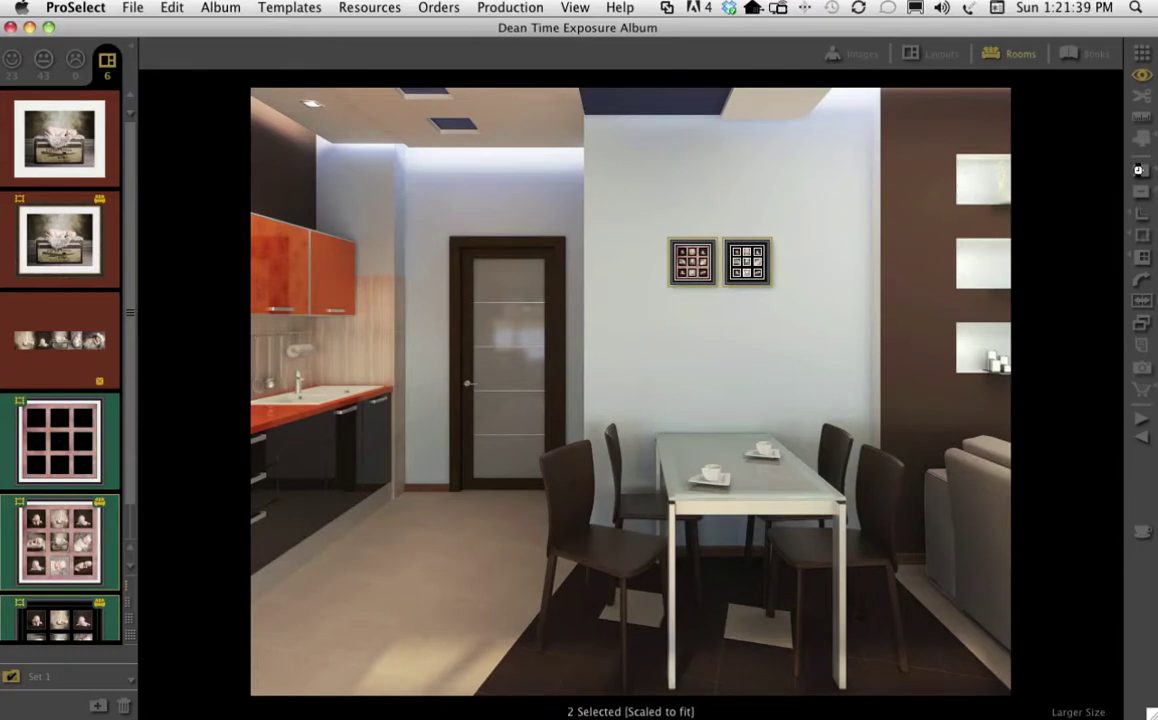
{"action": "left_click", "coordinate": [1138, 170]}
{"action": "left_click", "coordinate": [1138, 170]}
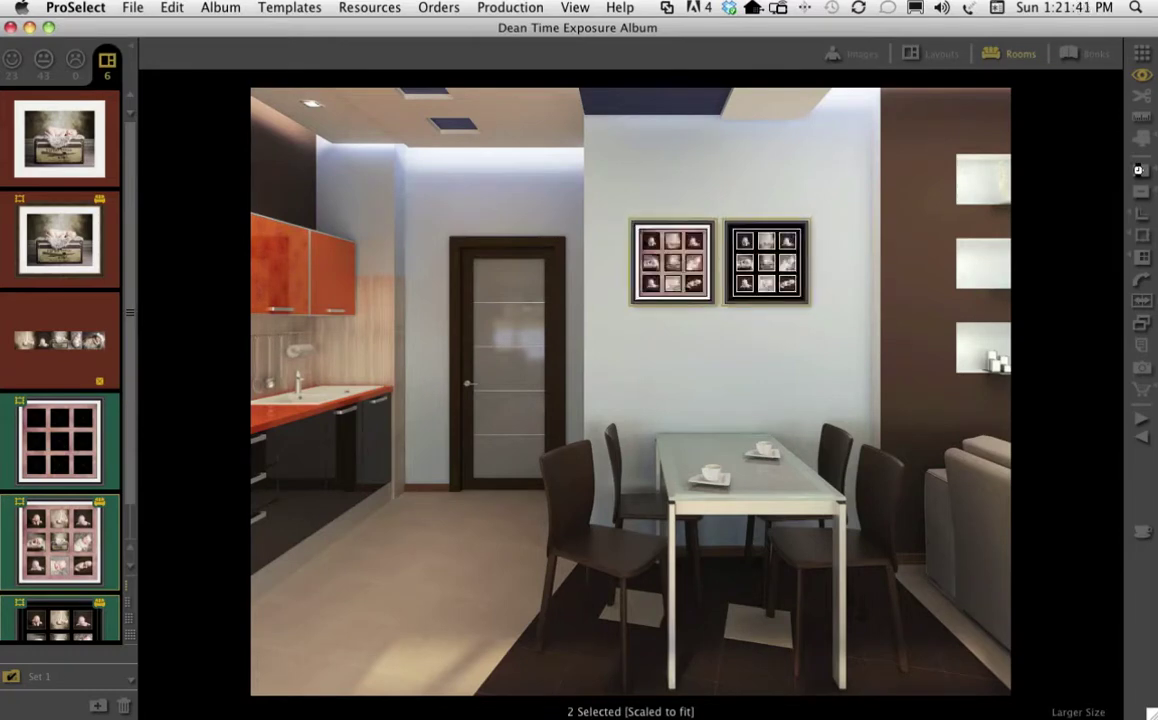
{"action": "left_click", "coordinate": [1138, 170]}
{"action": "left_click", "coordinate": [1138, 170]}
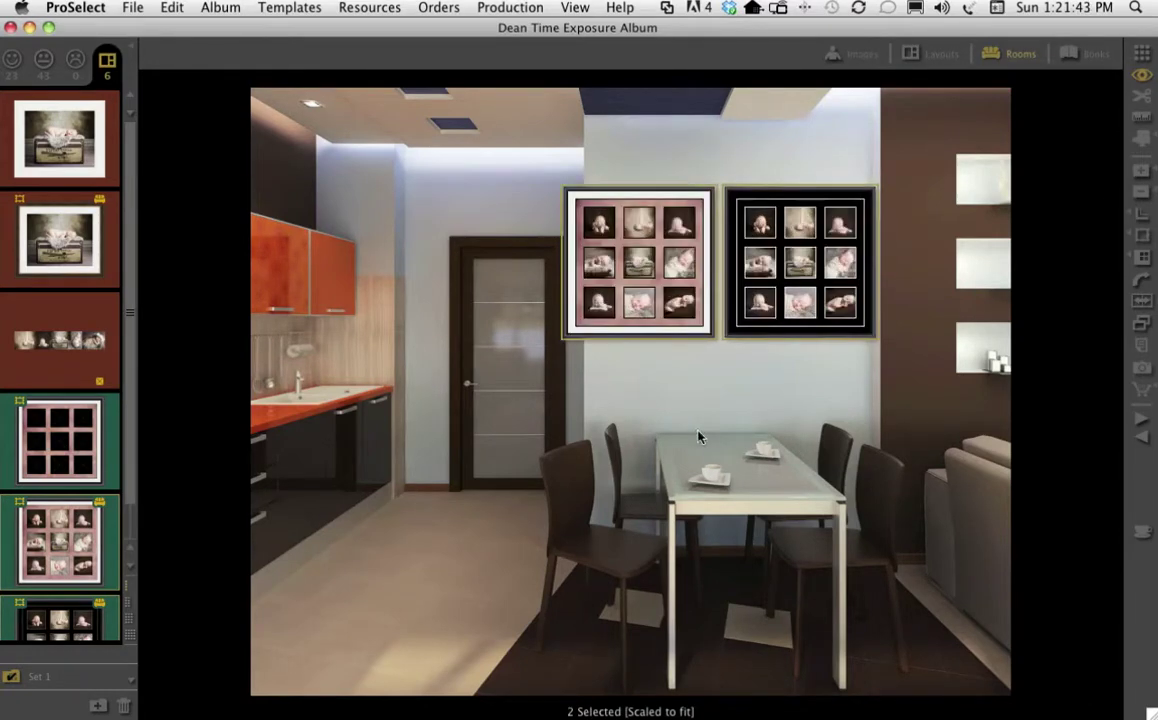
- Delete the black composite, centre the pink one above the table, and enlarge it to 40 x 40 in
{"action": "left_click", "coordinate": [809, 362]}
{"action": "left_click", "coordinate": [797, 290]}
{"action": "key", "text": "Delete"}
{"action": "left_click_drag", "start_coordinate": [645, 265], "coordinate": [730, 290]}
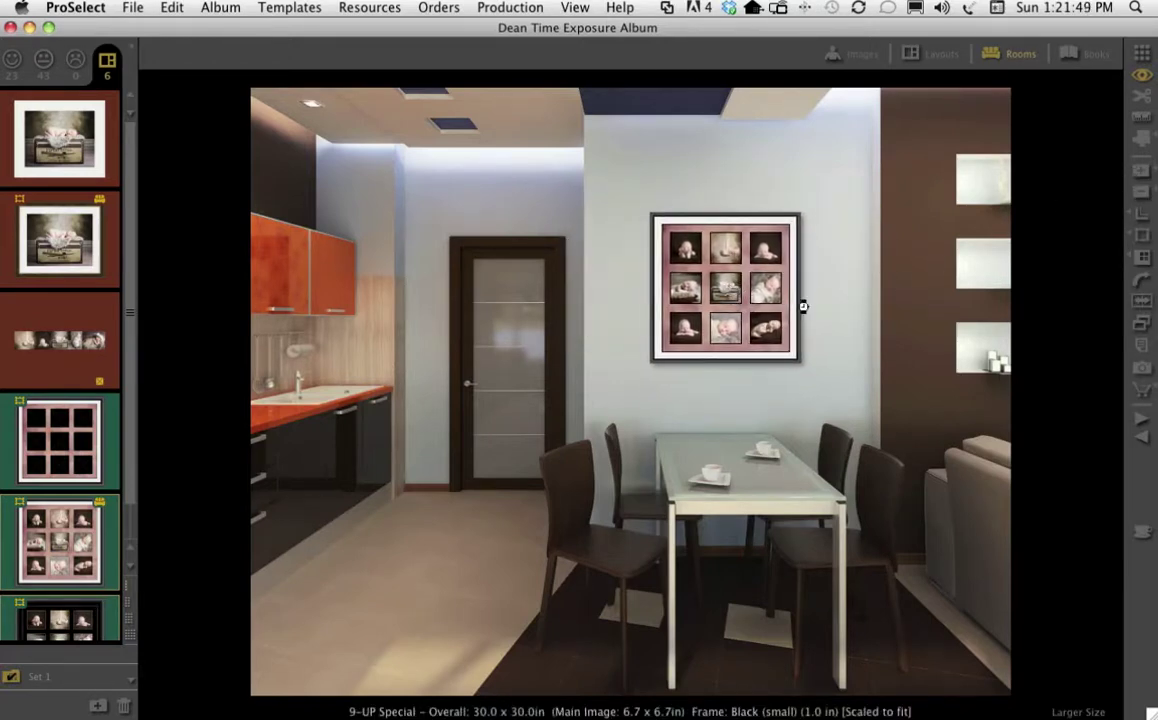
{"action": "left_click", "coordinate": [803, 306]}
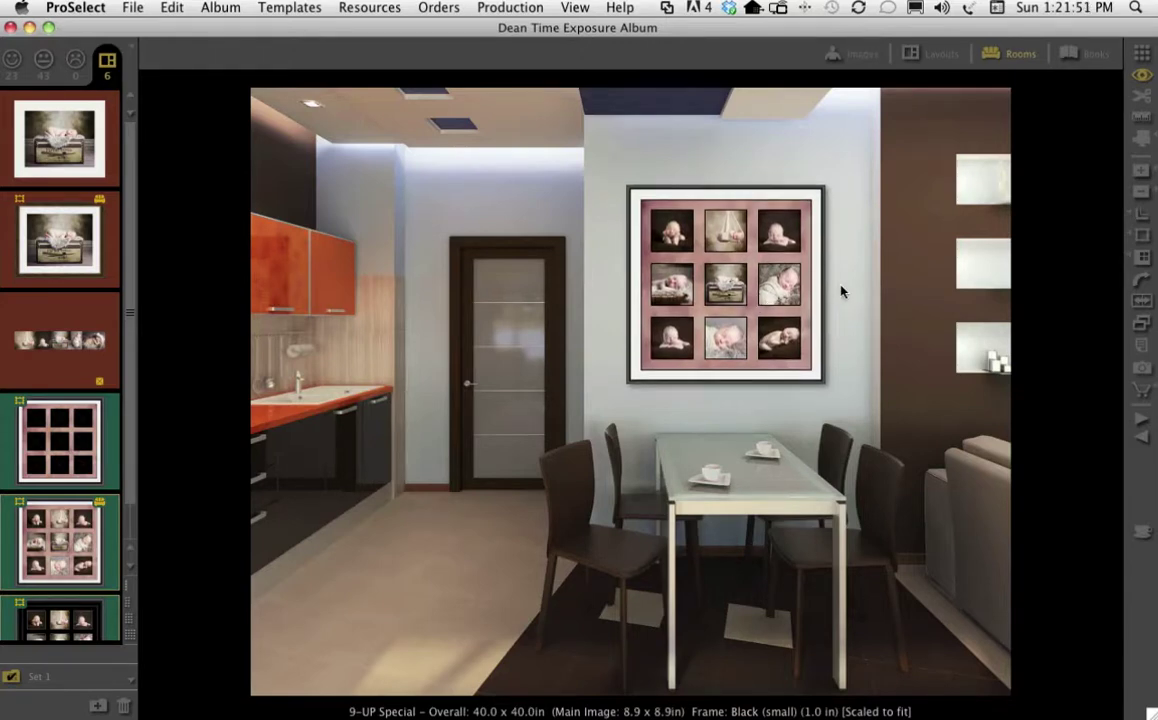